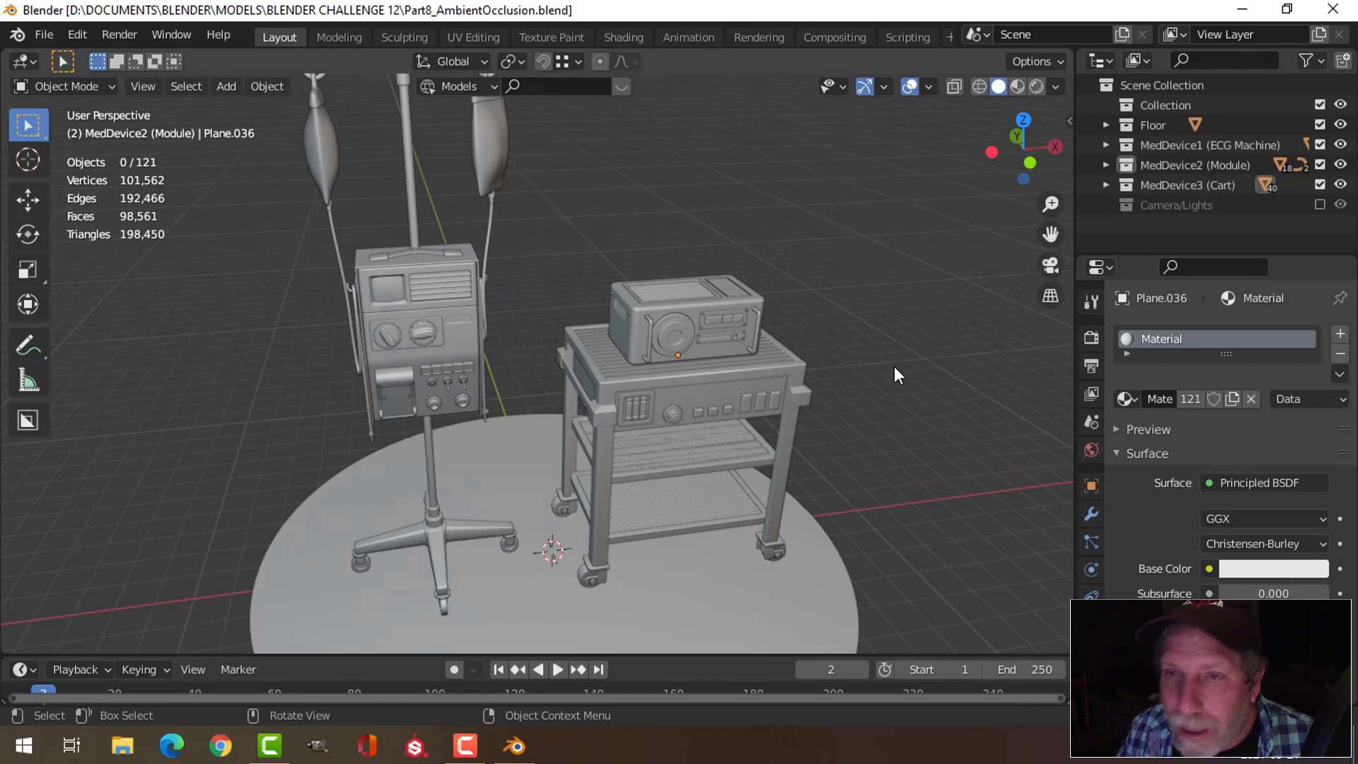
Step: Check the scene through the camera with the Camera/Lights collection temporarily enabled
mouse_move(897, 363)
middle_mouse_down()
mouse_move(846, 361)
mouse_move(921, 358)
mouse_move(904, 365)
middle_mouse_up()
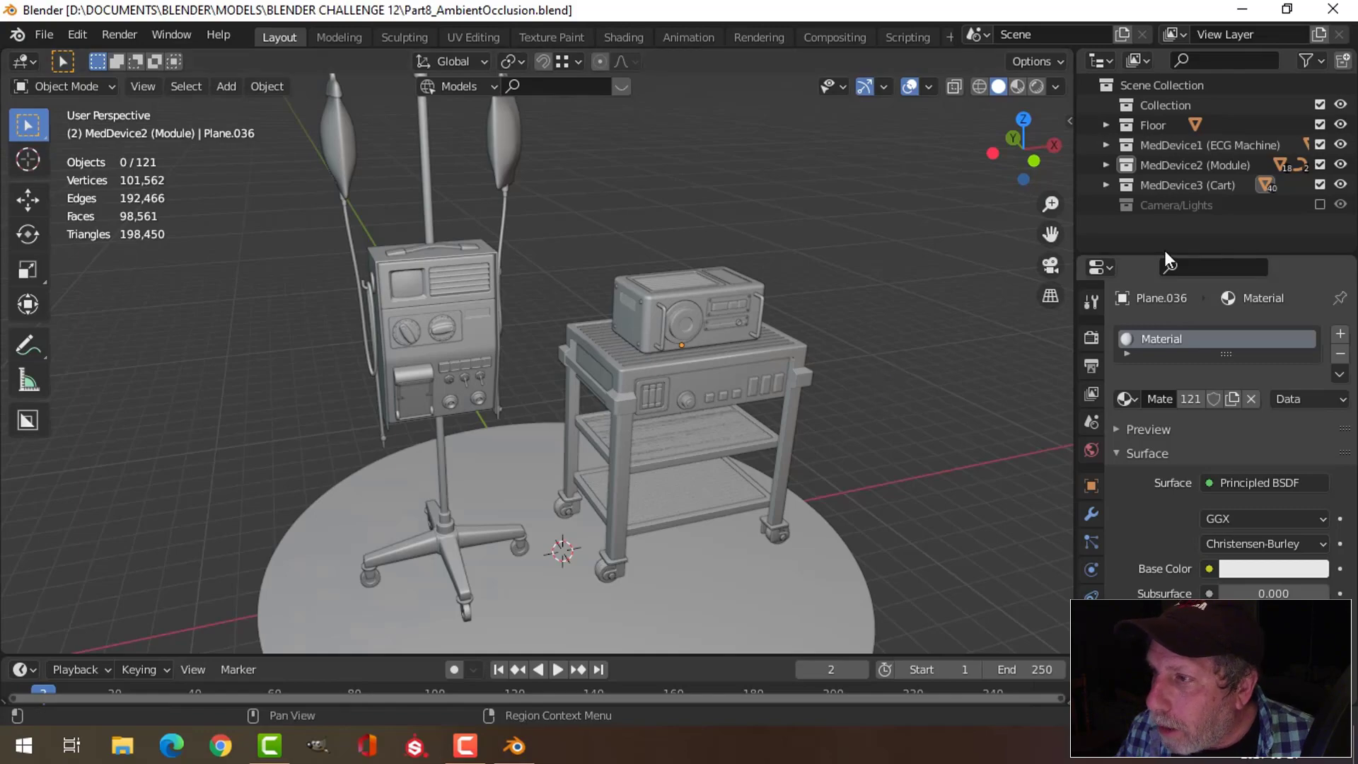
left_click(1319, 205)
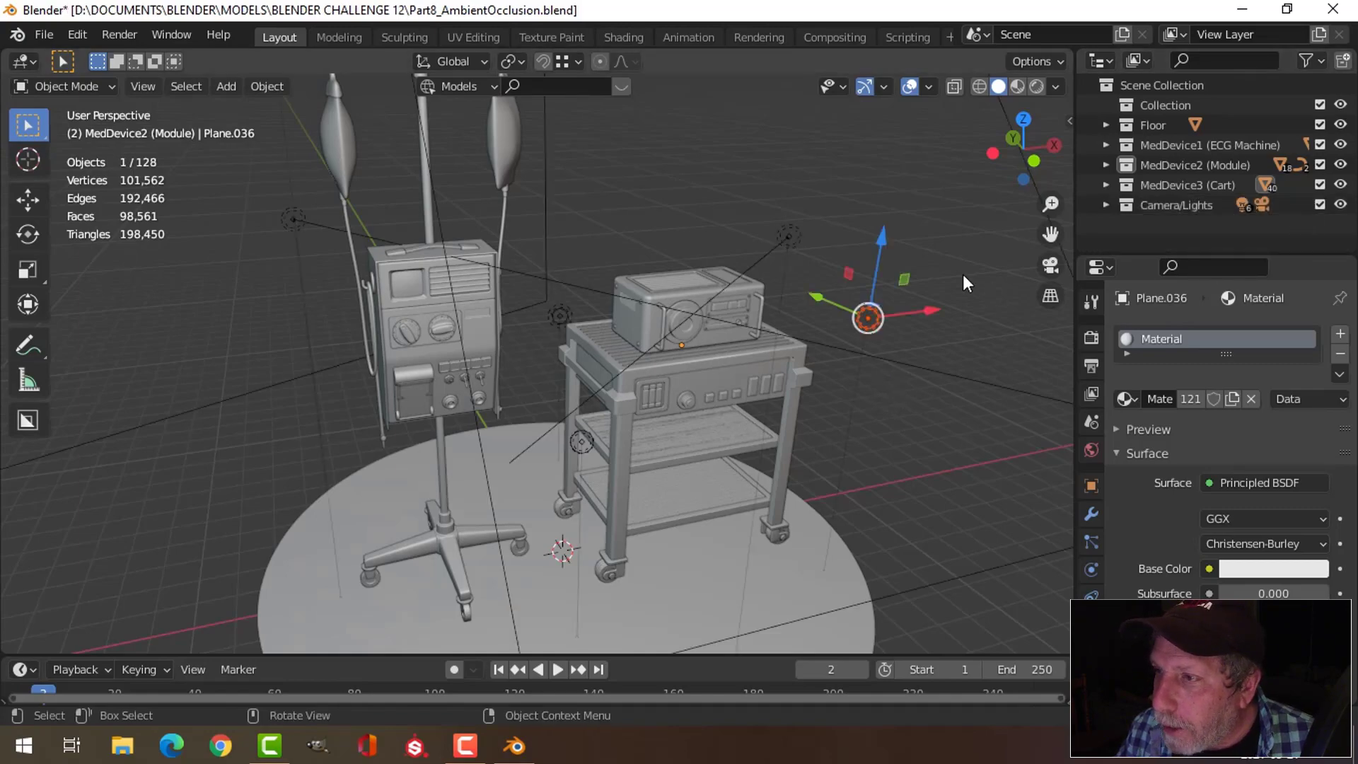
scroll(957, 273, "down", 3)
middle_click_drag(957, 273, 903, 320)
key("KP_0")
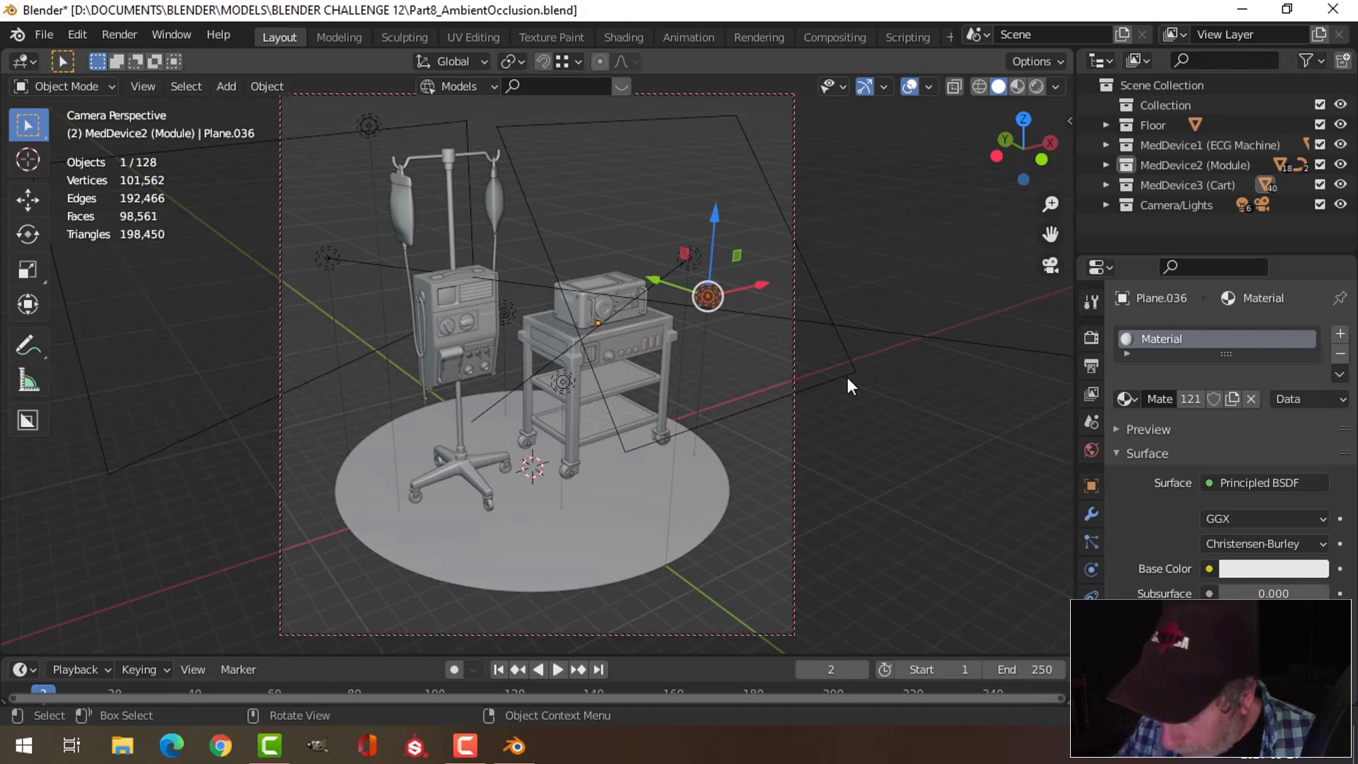
key("KP_0")
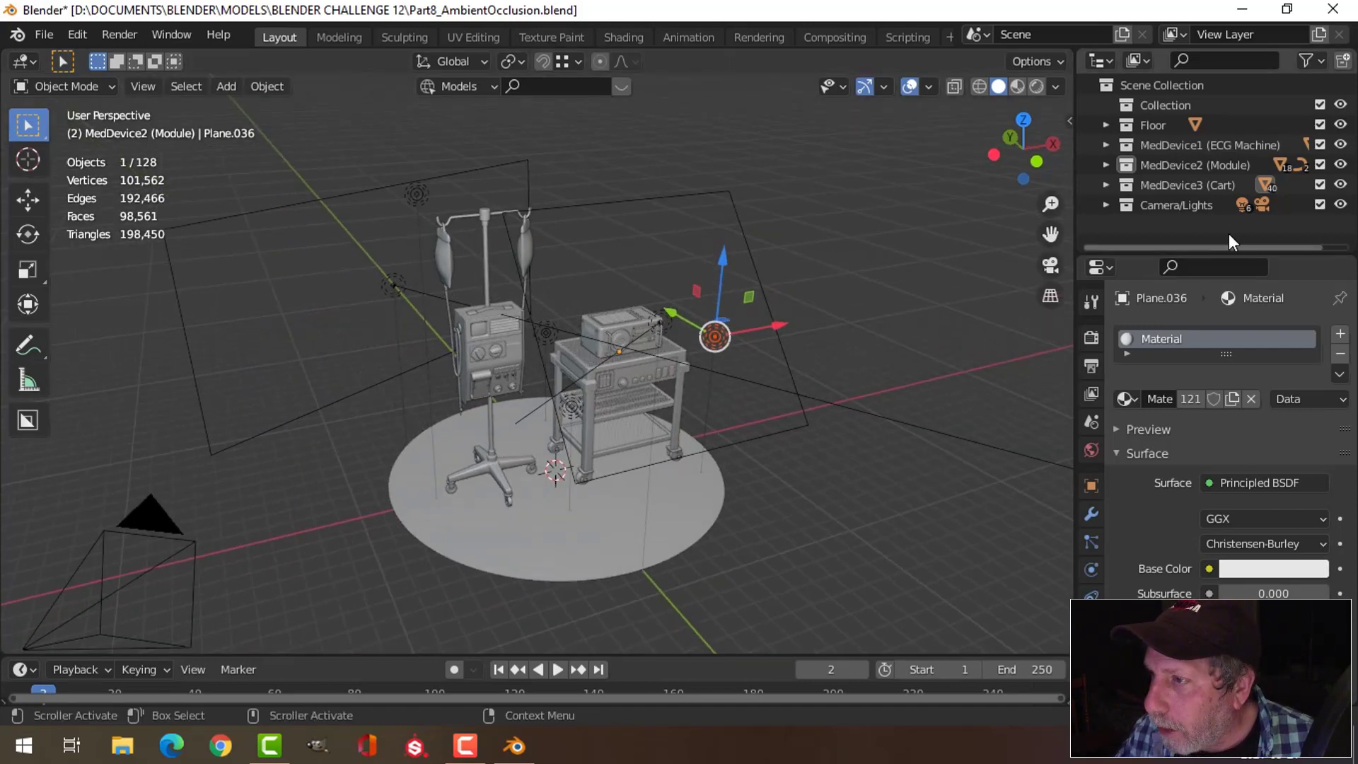
left_click(1321, 205)
Step: Select the cart frame and rename its shared material AO_Material
scroll(915, 404, "up", 4)
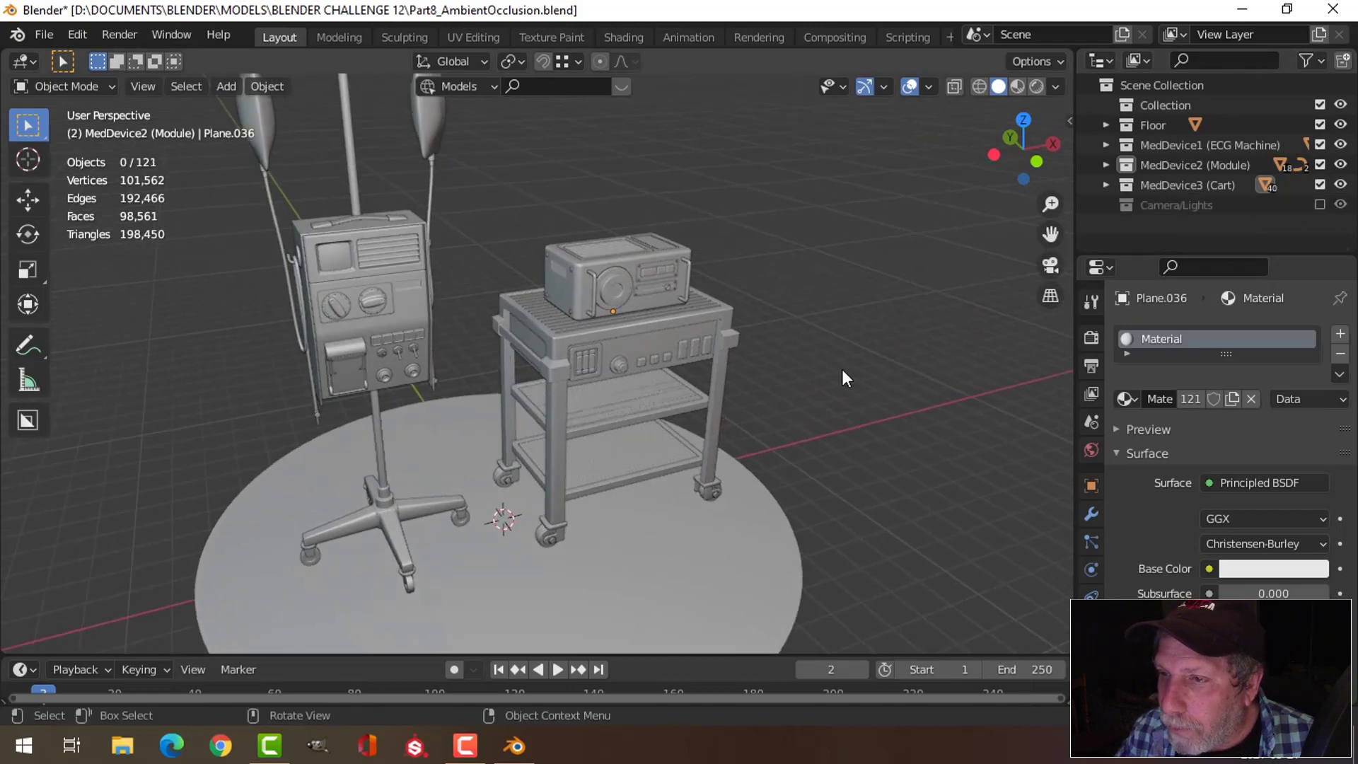
scroll(842, 369, "up", 2)
middle_click_drag(842, 370, 805, 371)
left_click(805, 409)
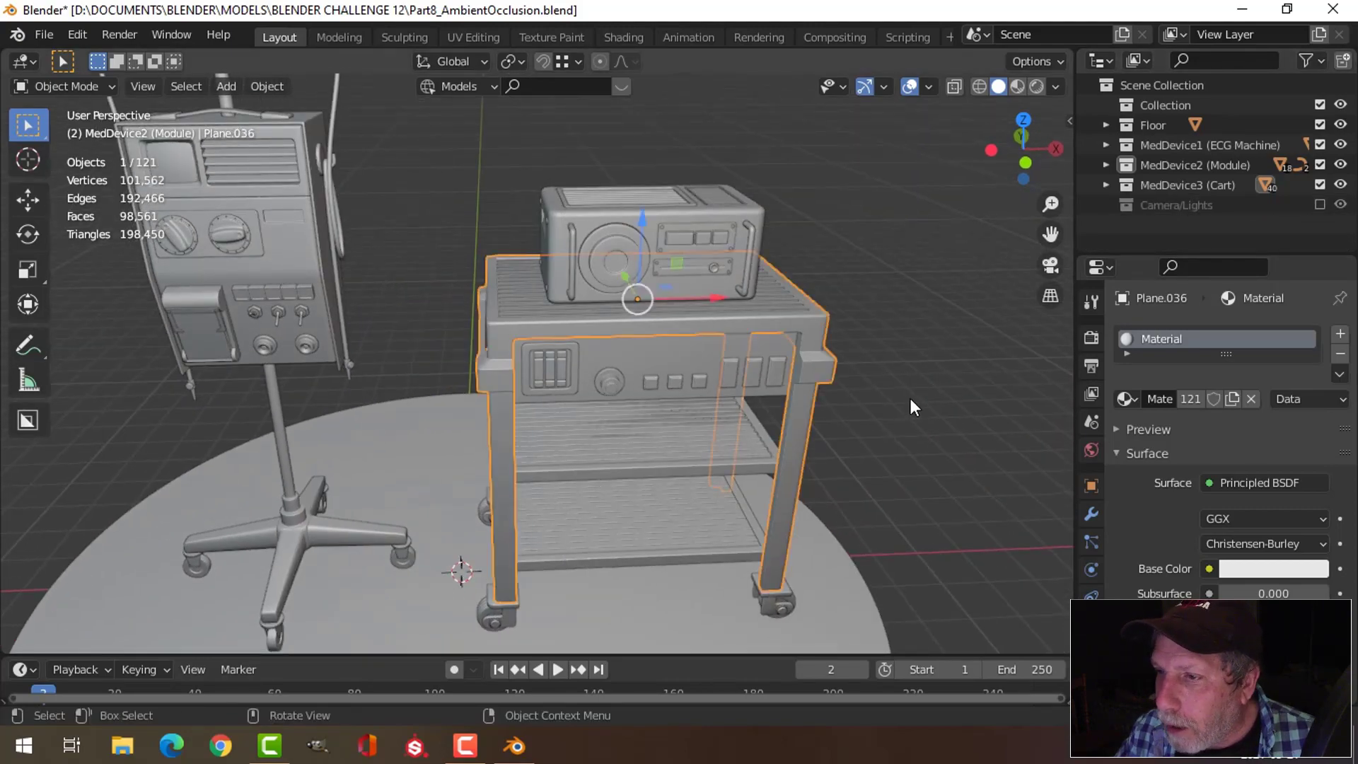
mouse_move(911, 397)
middle_mouse_down()
mouse_move(905, 388)
mouse_move(934, 385)
middle_mouse_up()
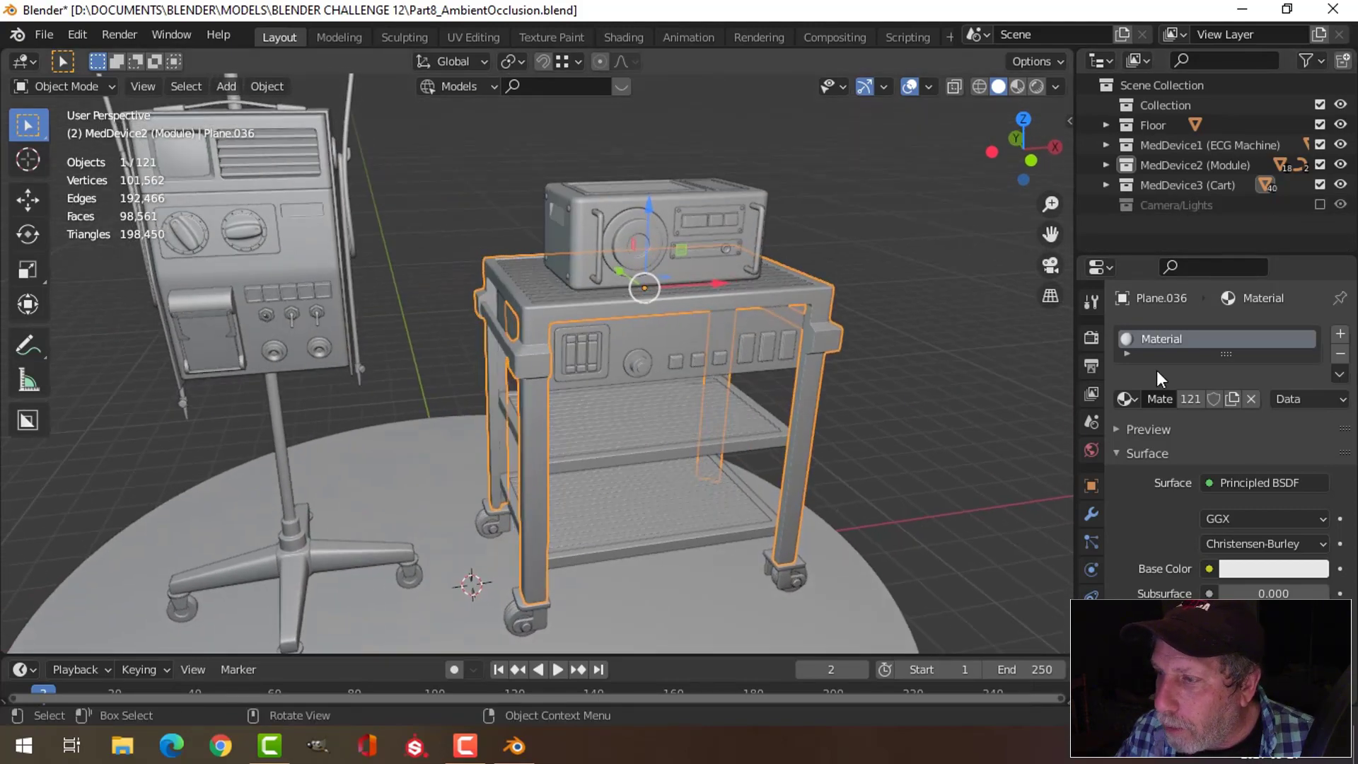
double_click(1187, 341)
left_click_drag(1139, 341, 1218, 340)
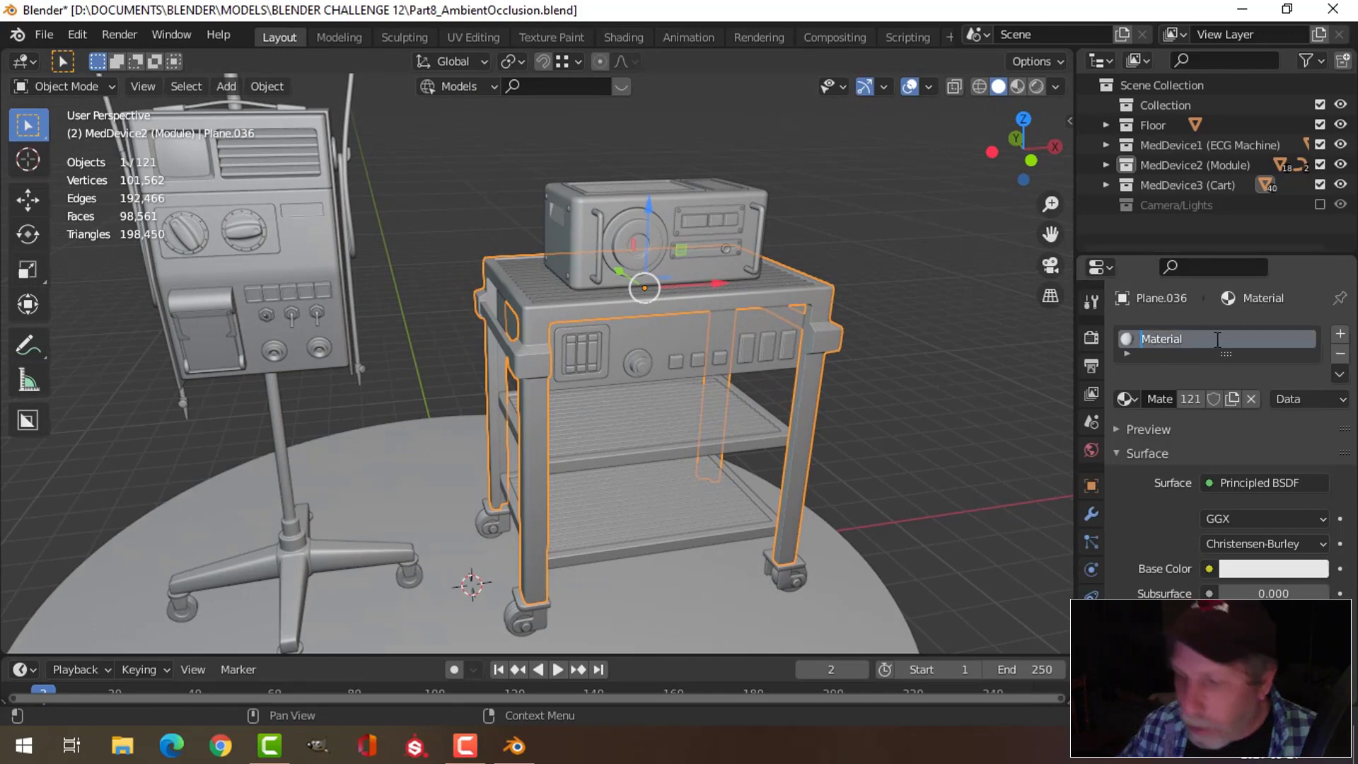
type("AO")
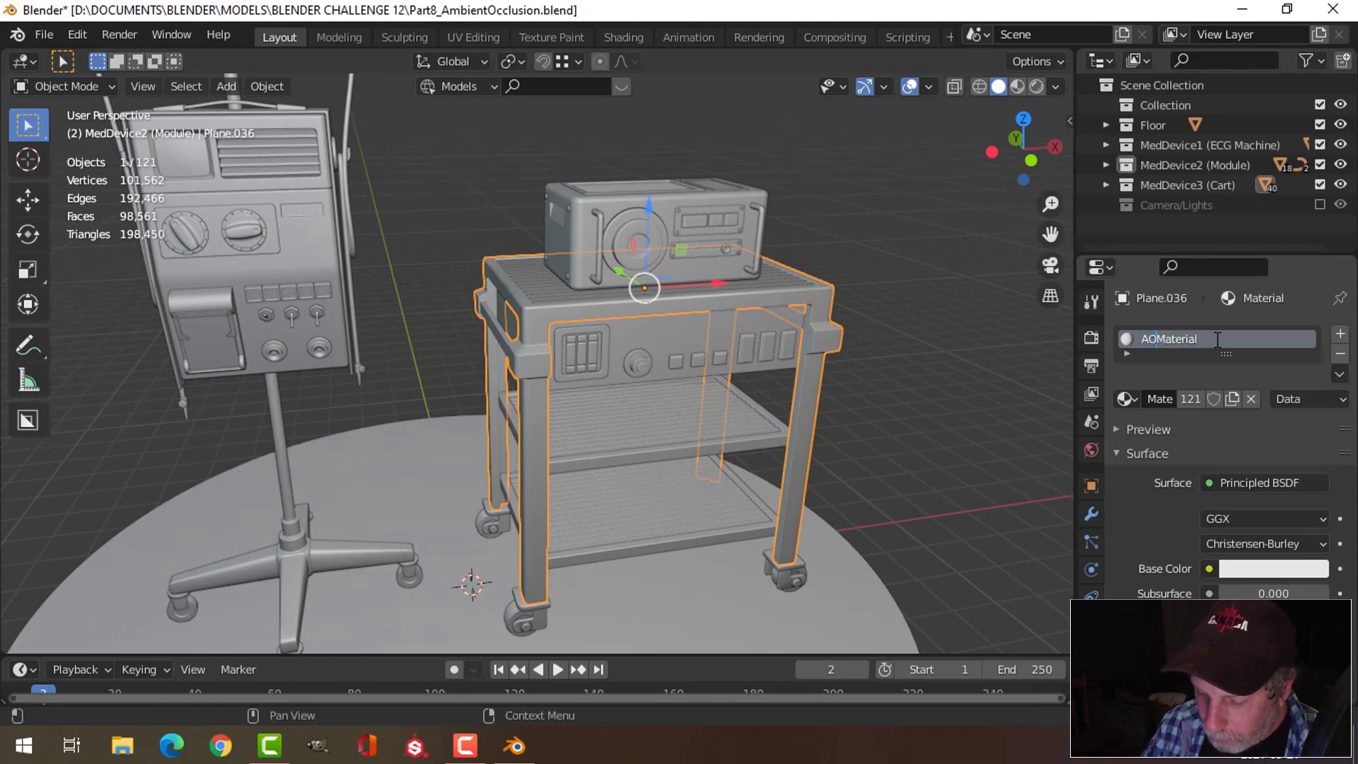
type("_")
key("Return")
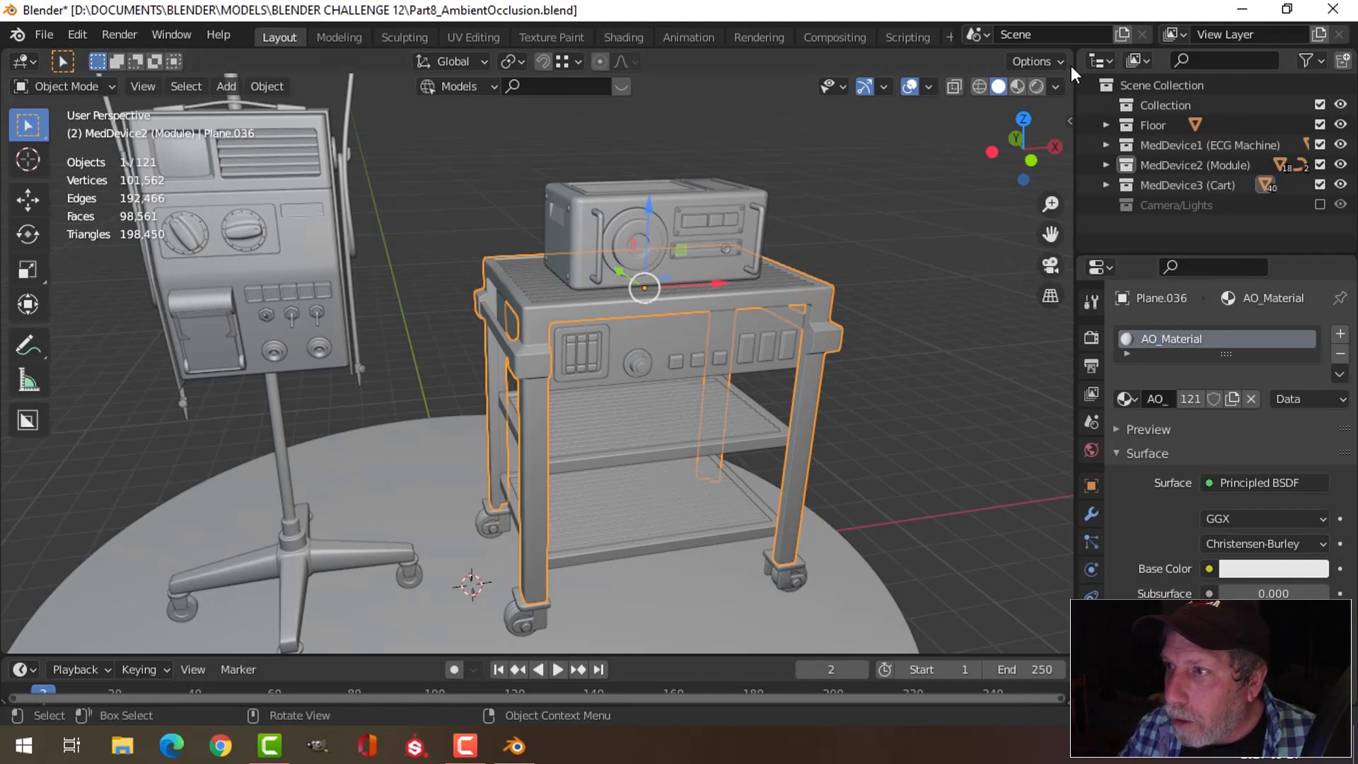
Step: Split the 3D viewport vertically and turn the new area into a Shader Editor with its sidebar hidden
left_click_drag(1072, 53, 579, 100)
left_click(609, 59)
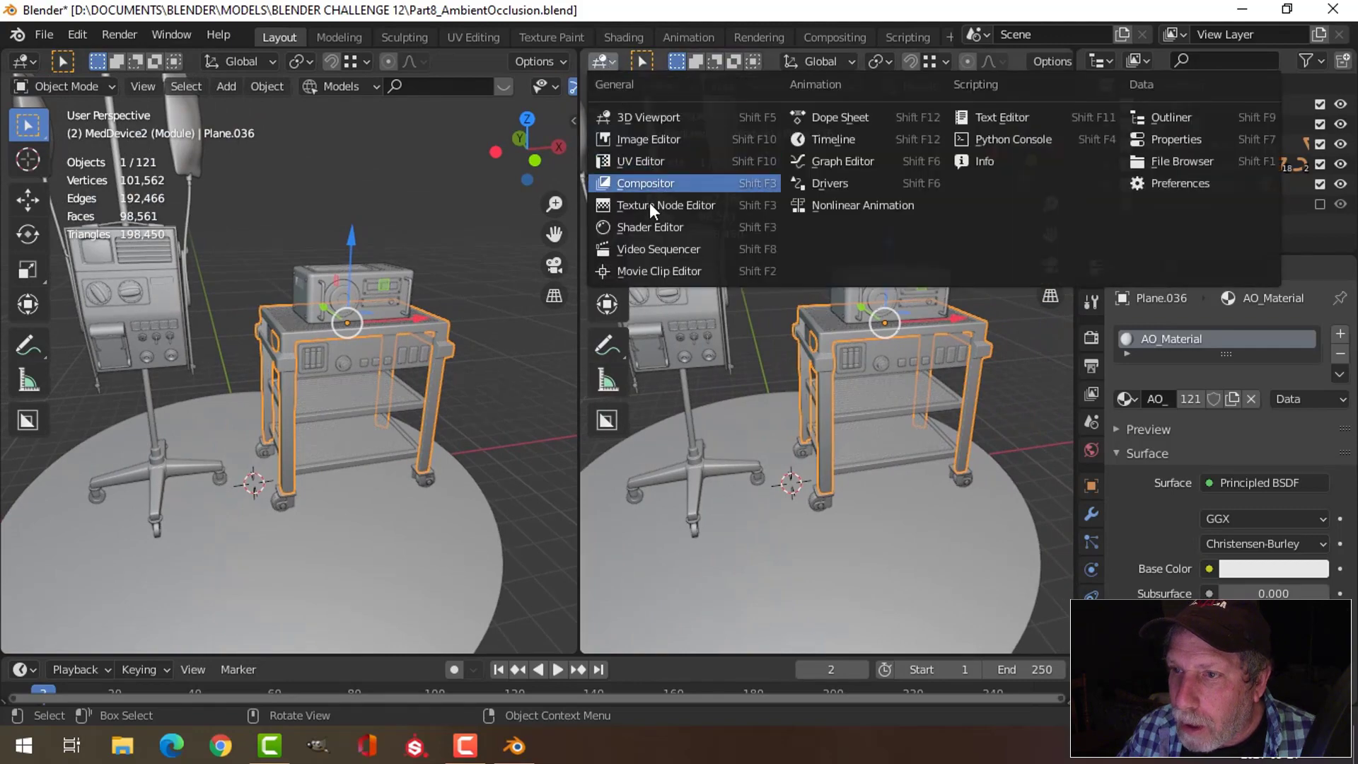
left_click(647, 227)
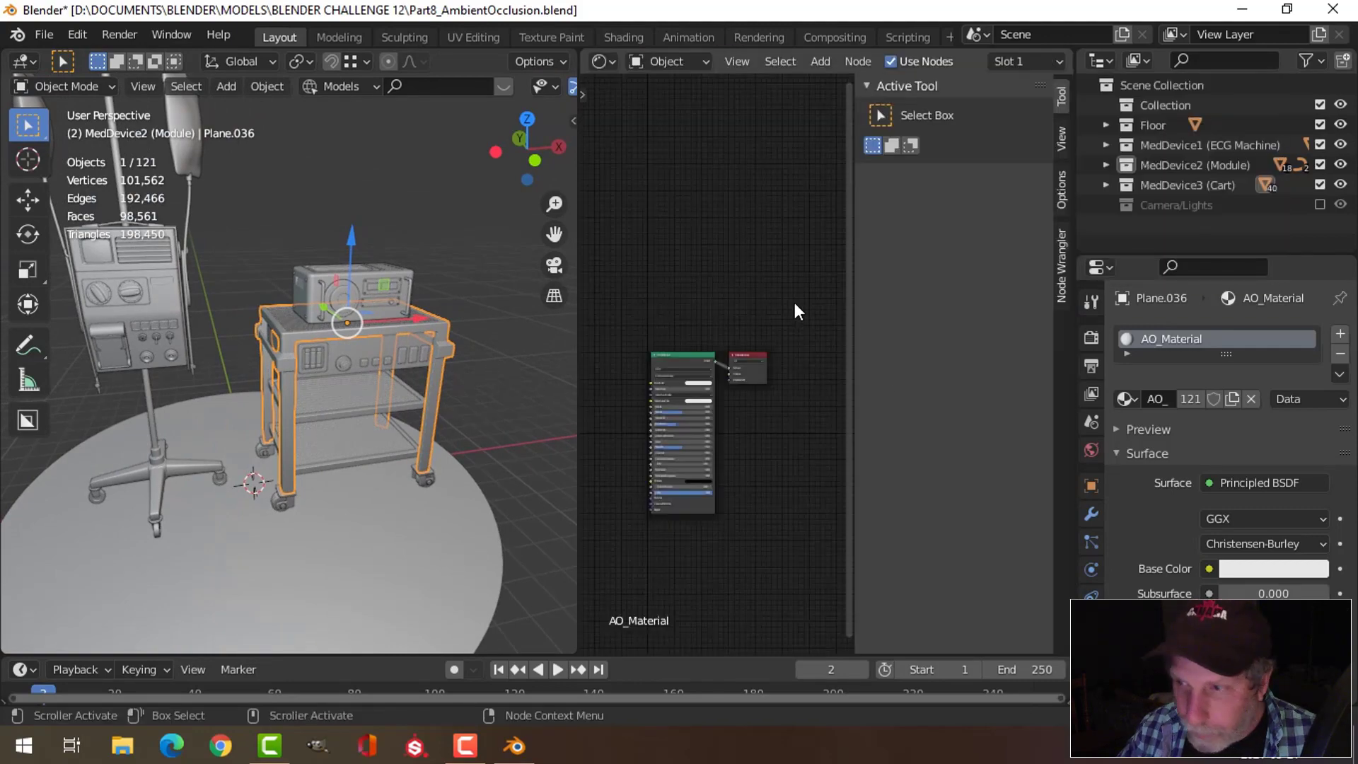
key("n")
scroll(863, 329, "up", 5)
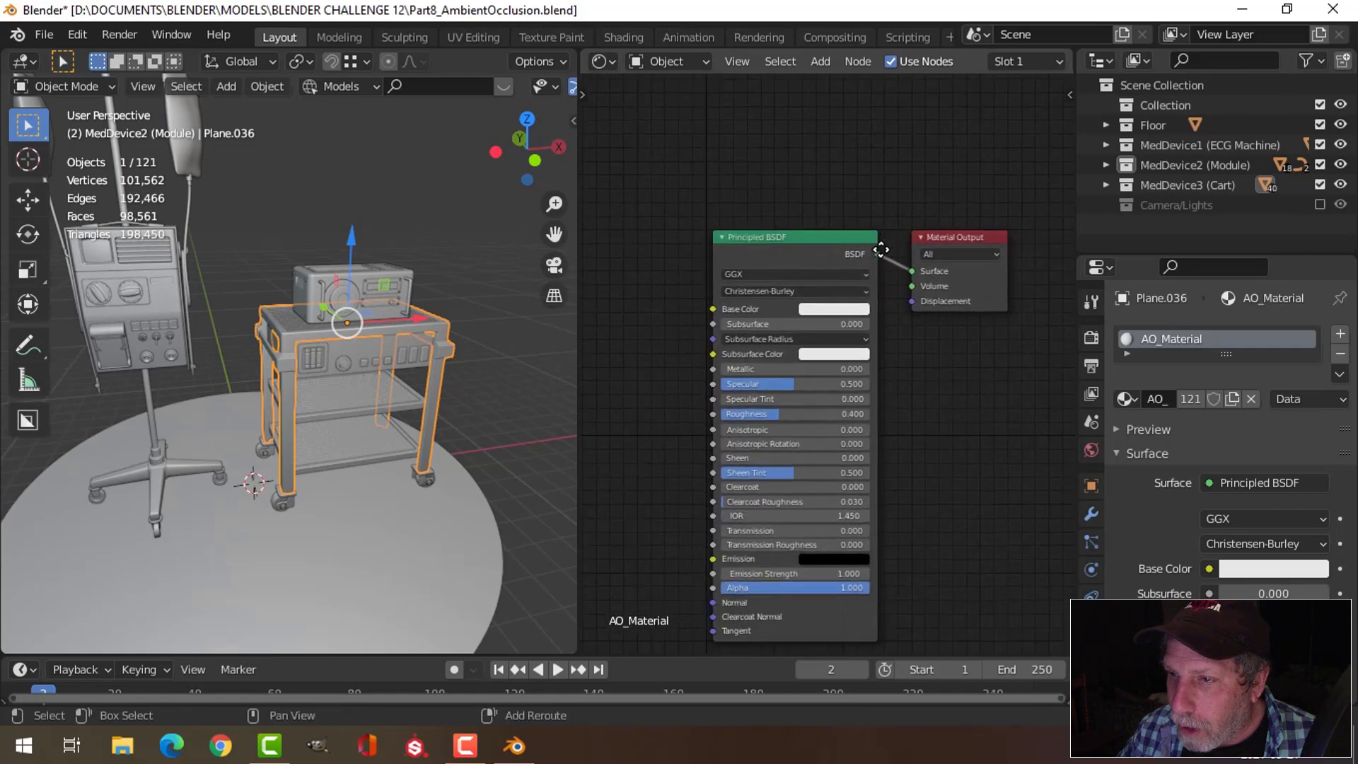
Step: Deselect the cart and widen the Shader Editor so the Principled BSDF and Material Output nodes both fit
middle_click_drag(638, 330, 709, 315)
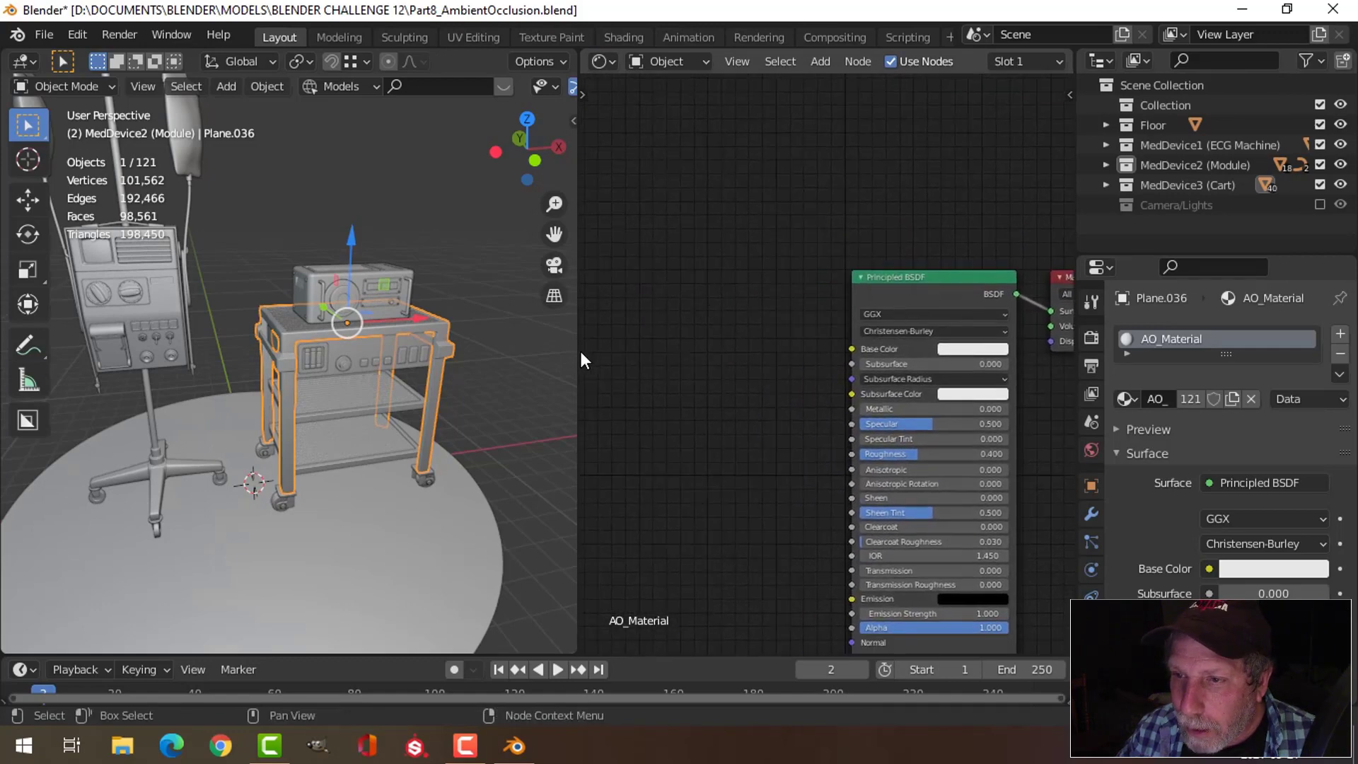
left_click_drag(581, 360, 665, 350)
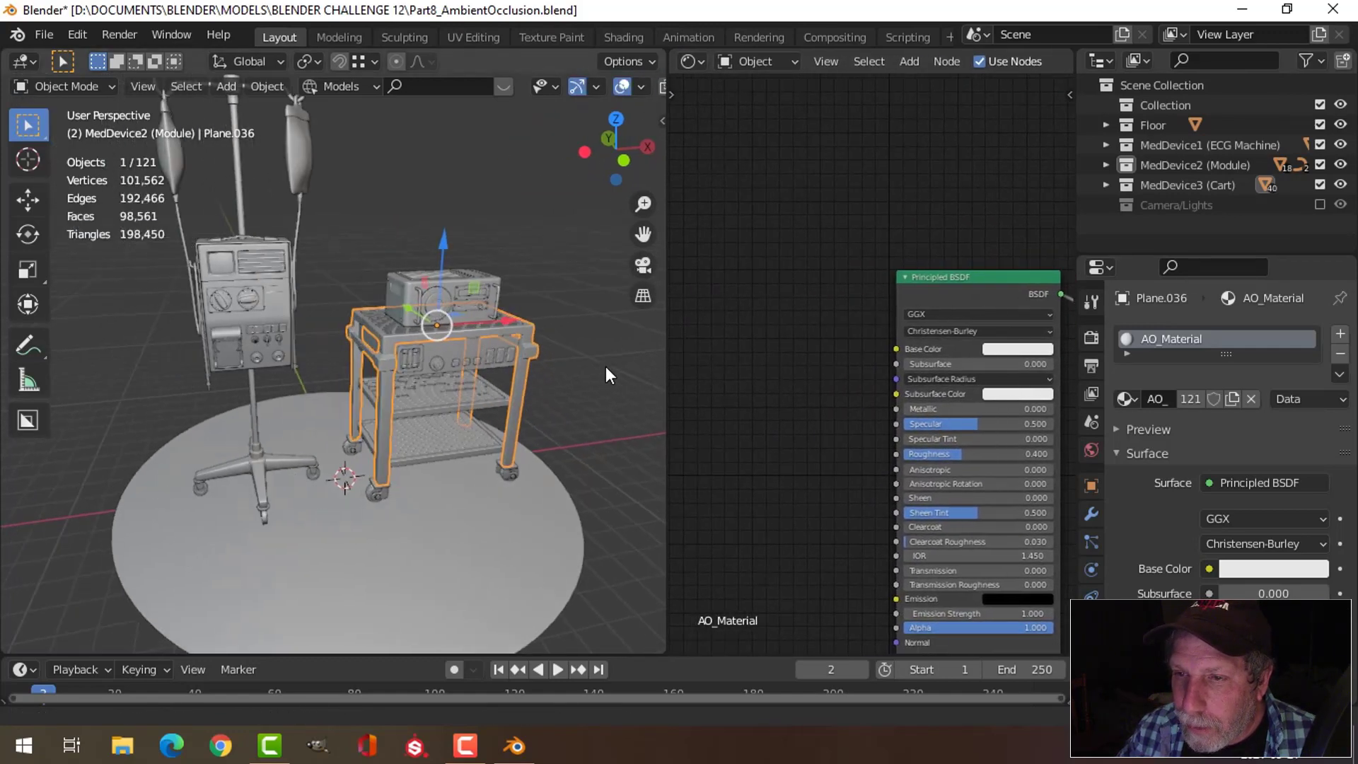
left_click(560, 358)
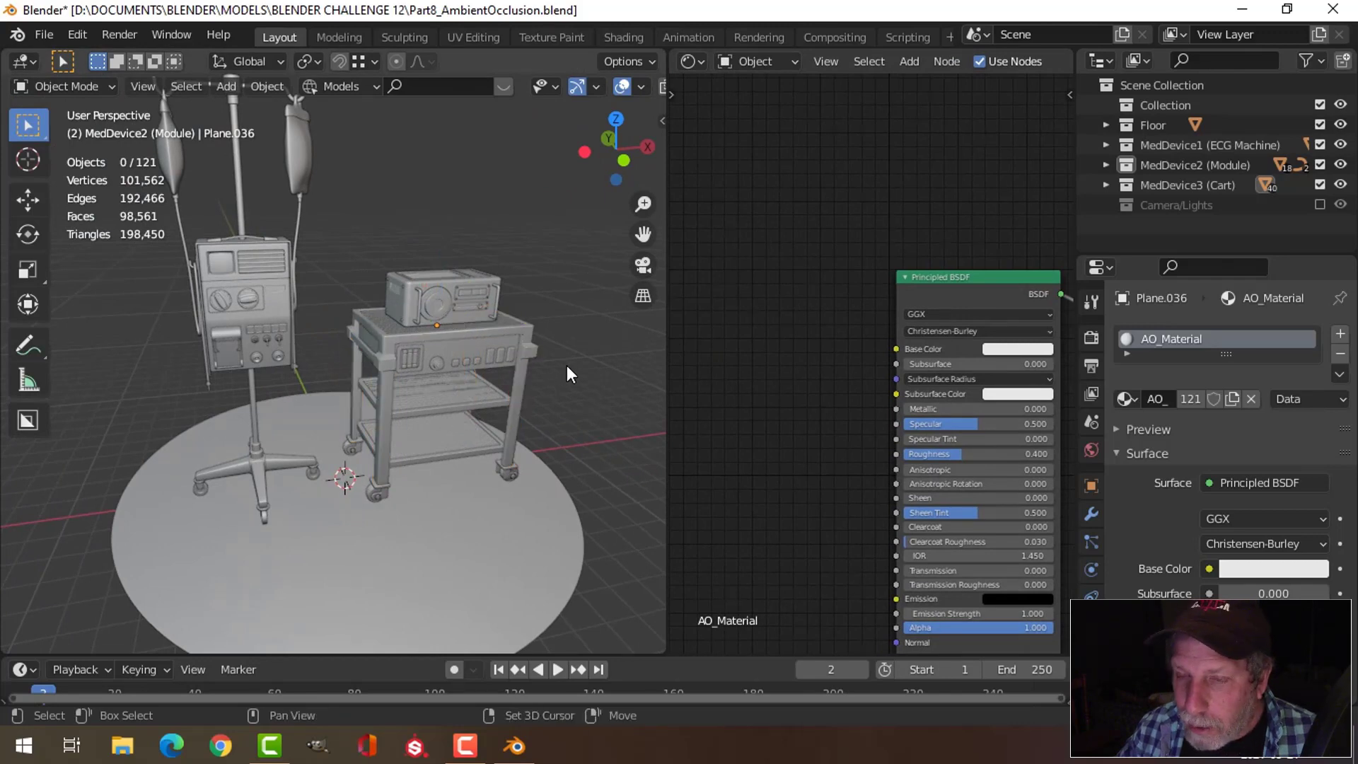
middle_click_drag(566, 365, 550, 330)
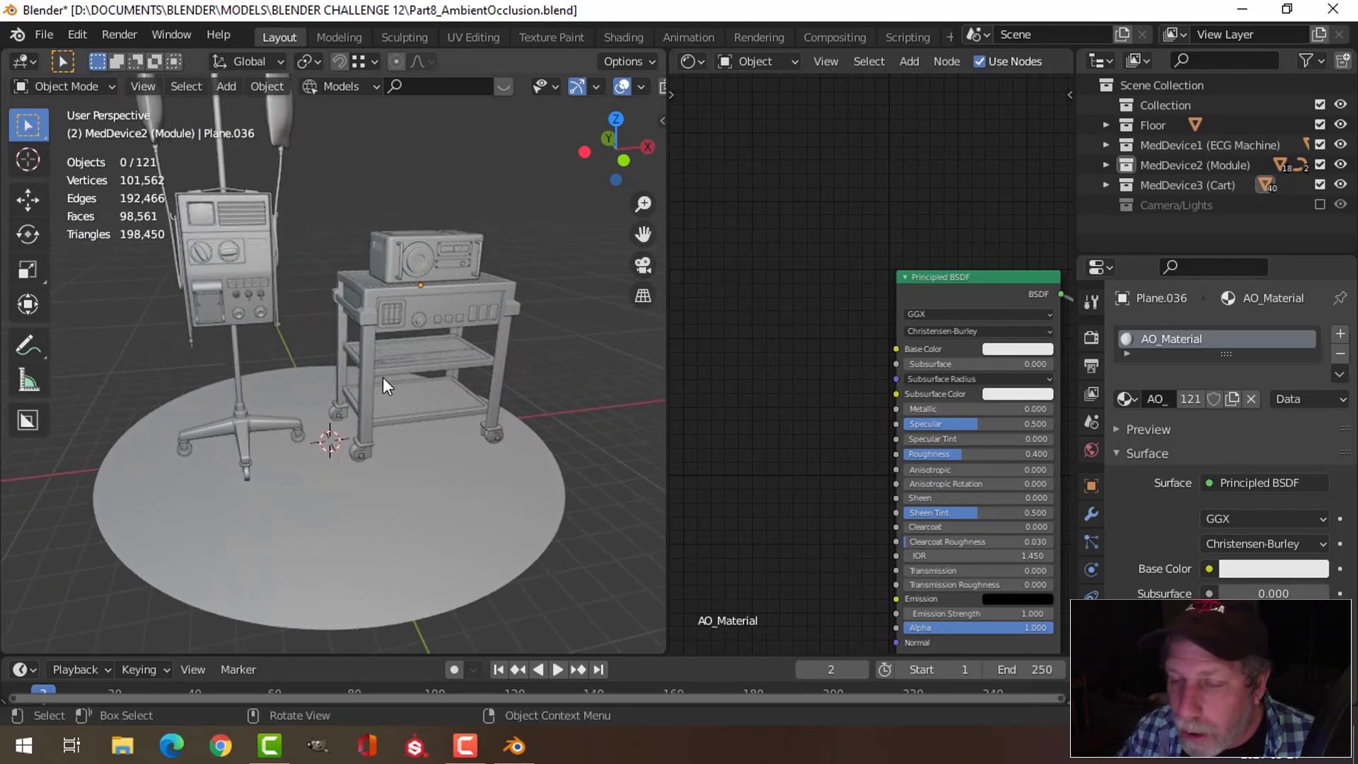
scroll(782, 325, "down", 1)
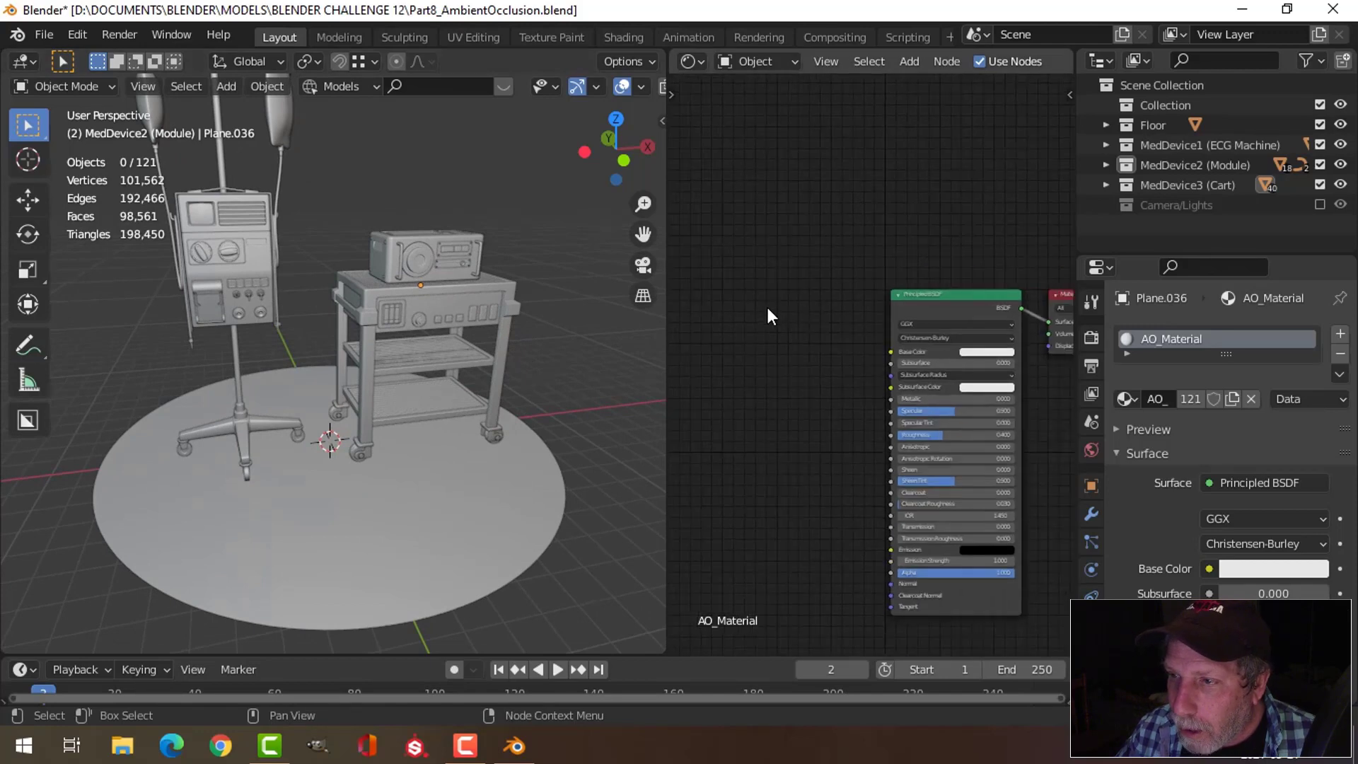
left_click_drag(668, 362, 486, 362)
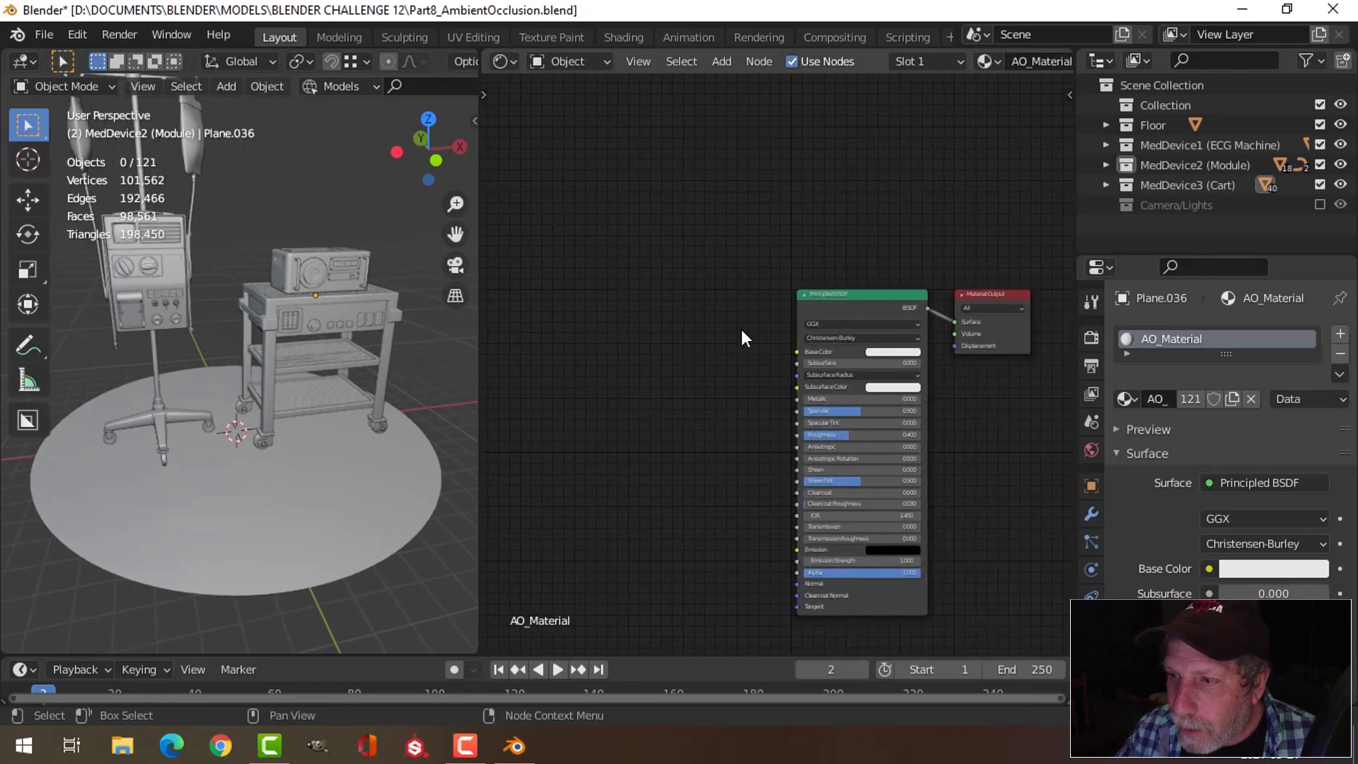
Step: Add an Ambient Occlusion node and place it well before the Principled BSDF, leaving room for another node between them
scroll(729, 337, "up", 1)
scroll(729, 339, "up", 1)
key("shift+a")
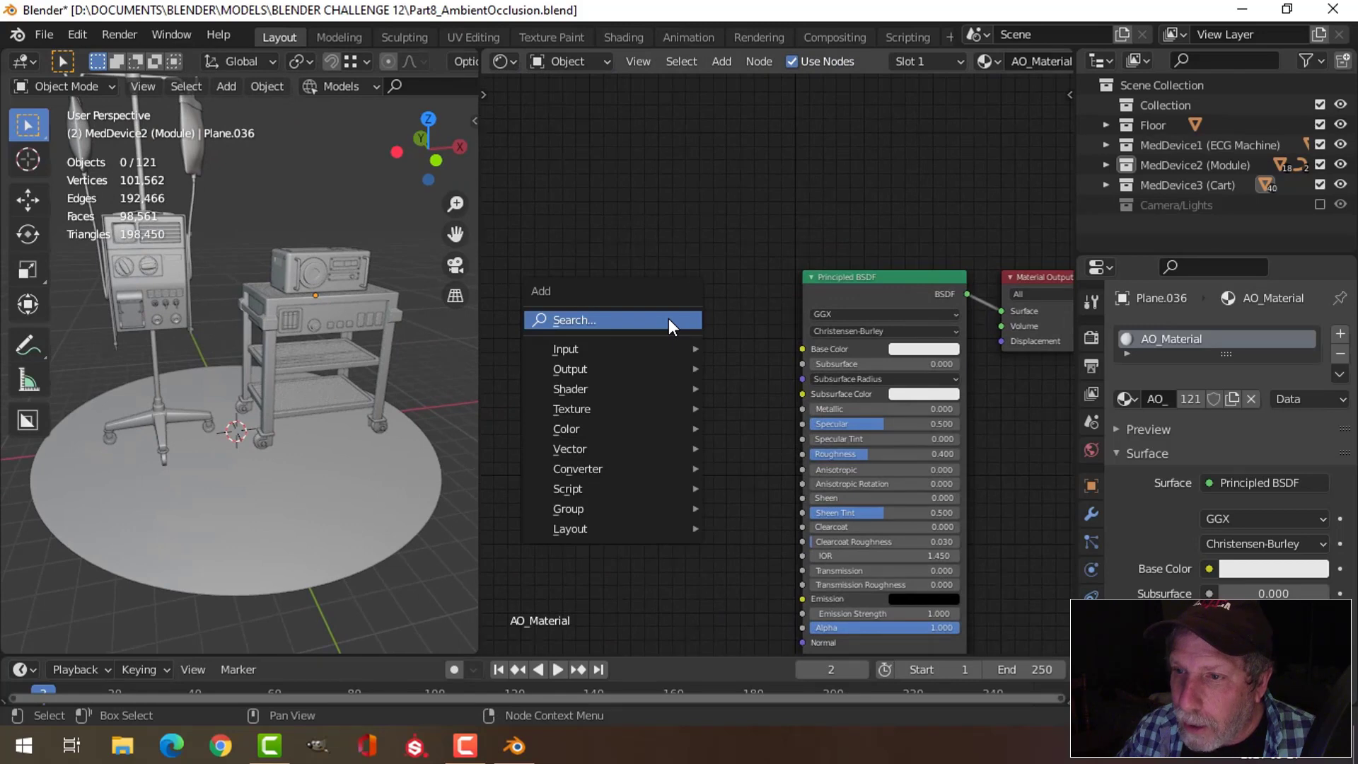
mouse_move(643, 350)
left_click(785, 377)
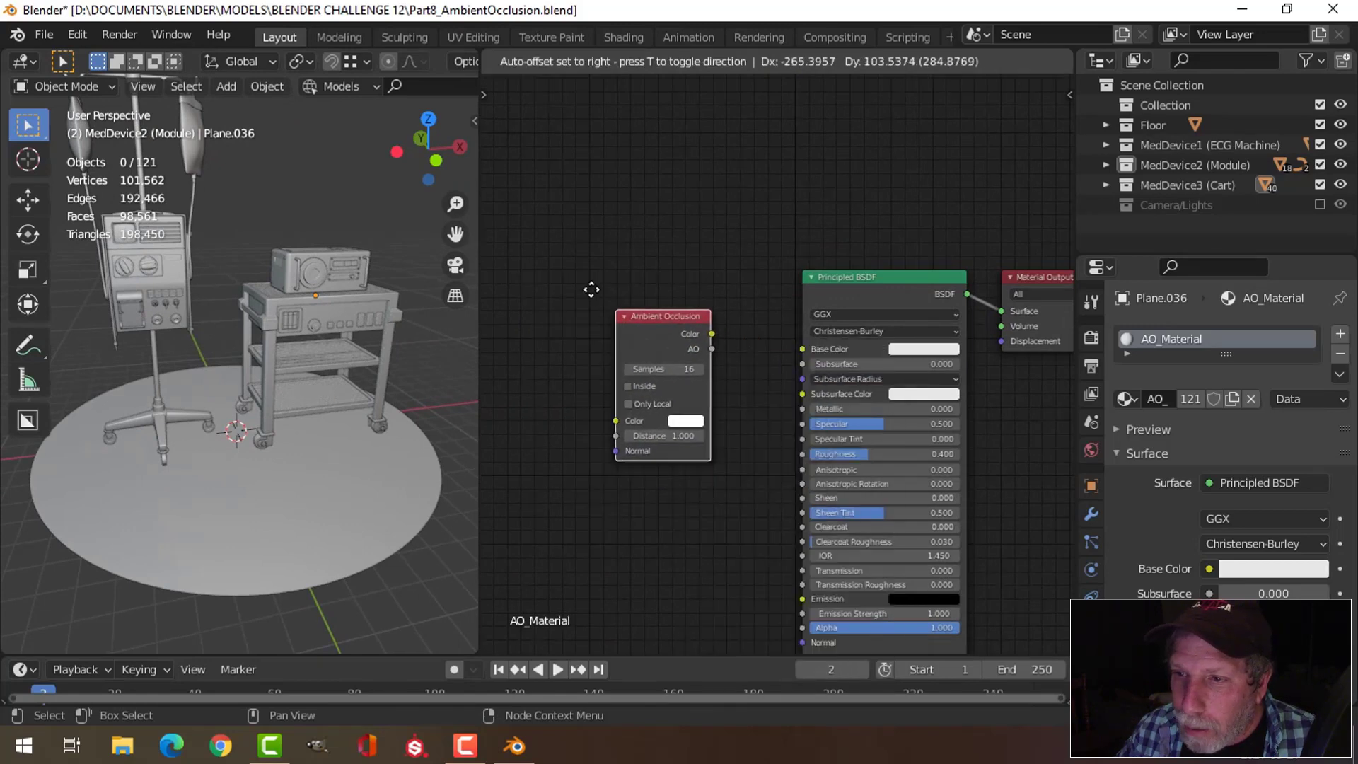
left_click(505, 259)
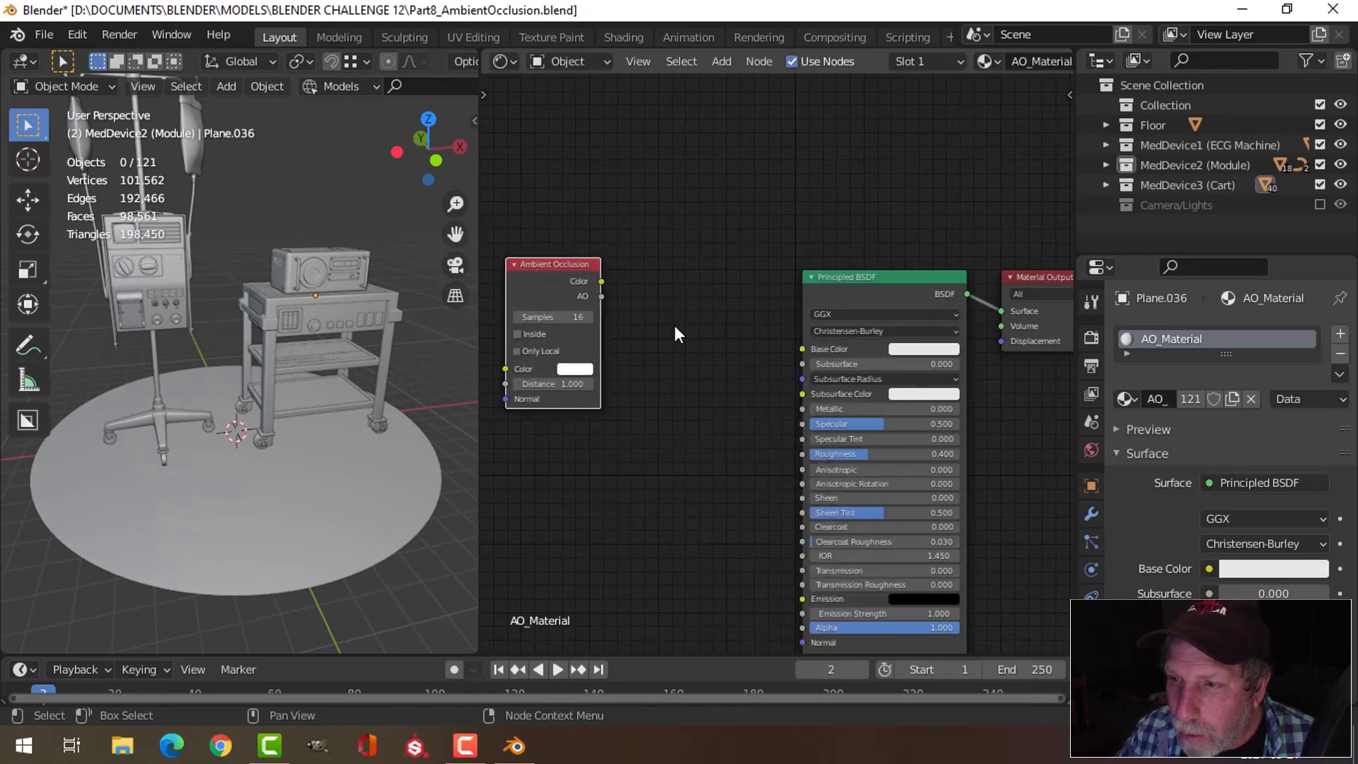
scroll(674, 327, "down", 3)
middle_click_drag(682, 340, 812, 349)
left_click_drag(730, 303, 574, 294)
Step: Add a ColorRamp node between the Ambient Occlusion and Principled BSDF nodes
key("shift+a")
mouse_move(740, 376)
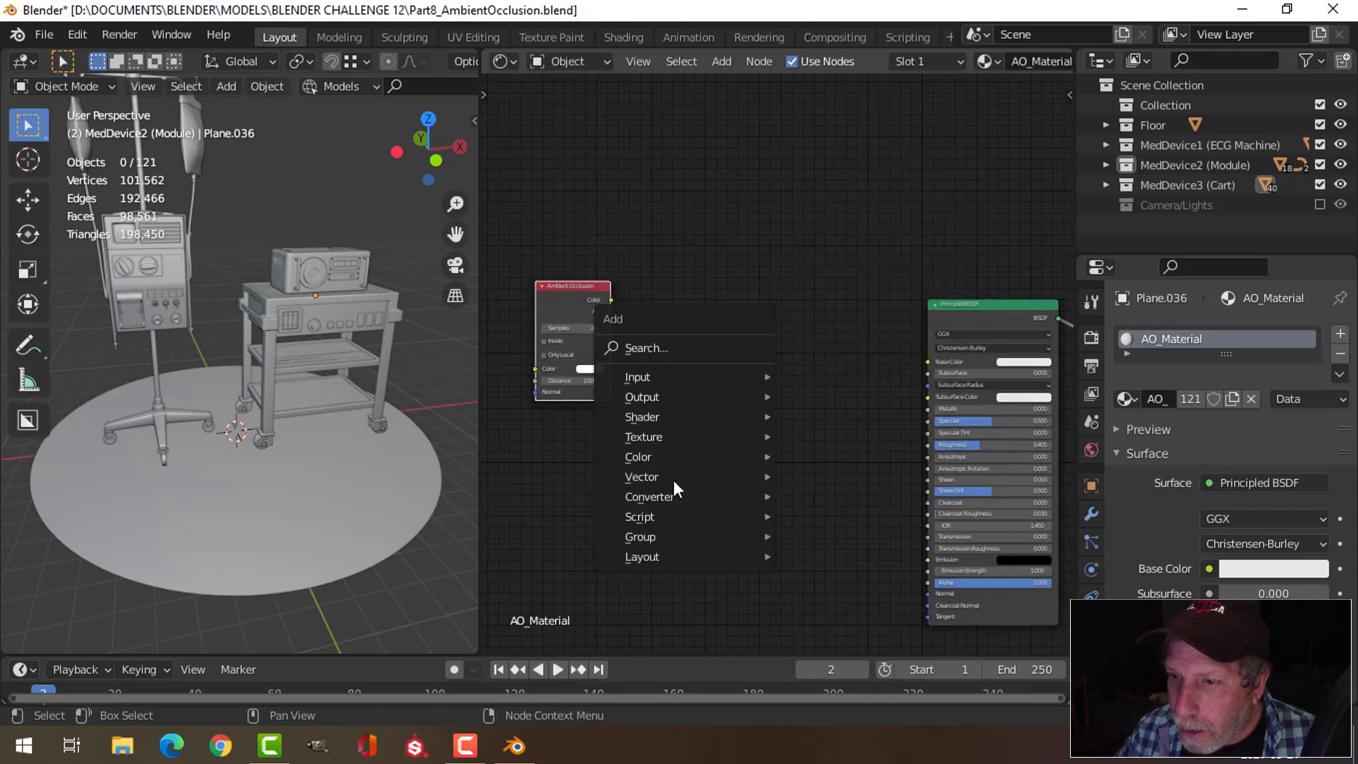
mouse_move(673, 489)
left_click(816, 254)
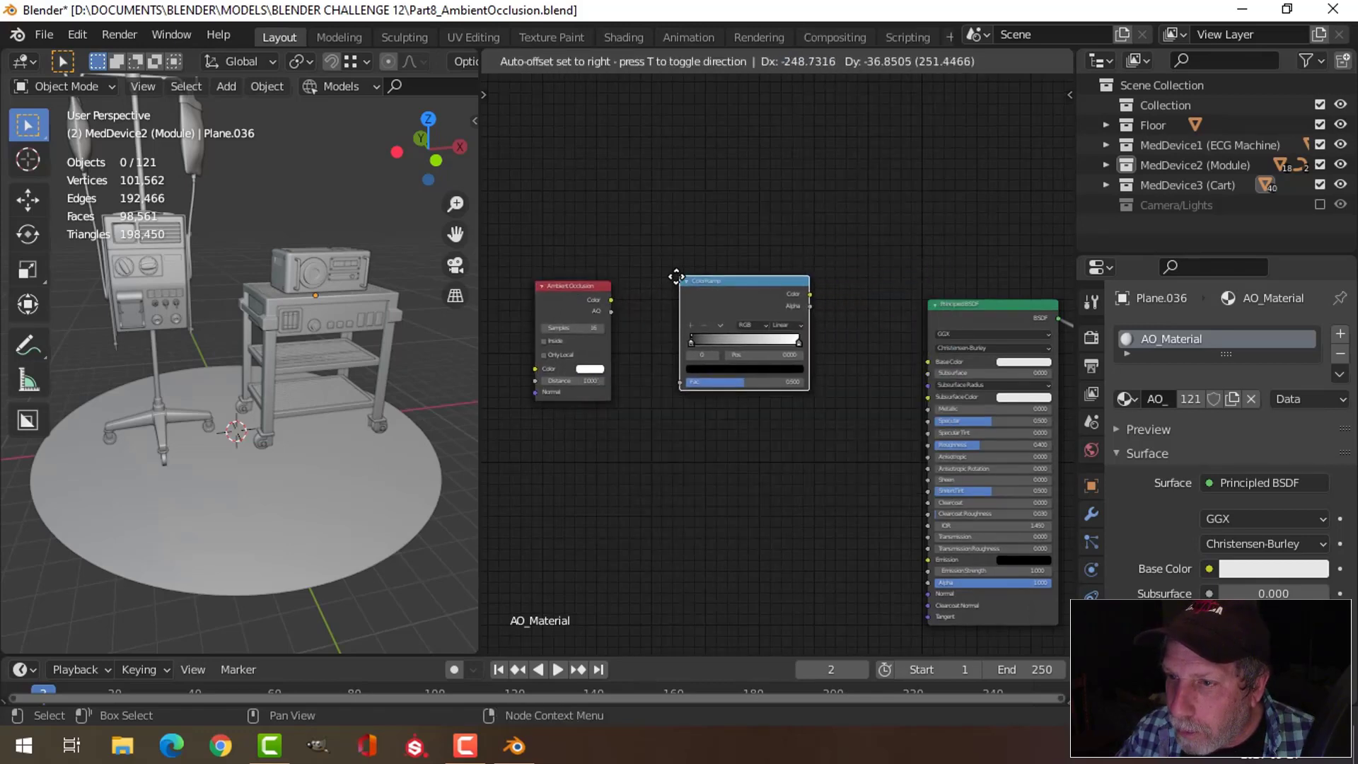
left_click(670, 332)
Step: Link the Ambient Occlusion Color to the ColorRamp Fac, and the ColorRamp Color to the Principled BSDF Base Color
scroll(610, 295, "up", 2)
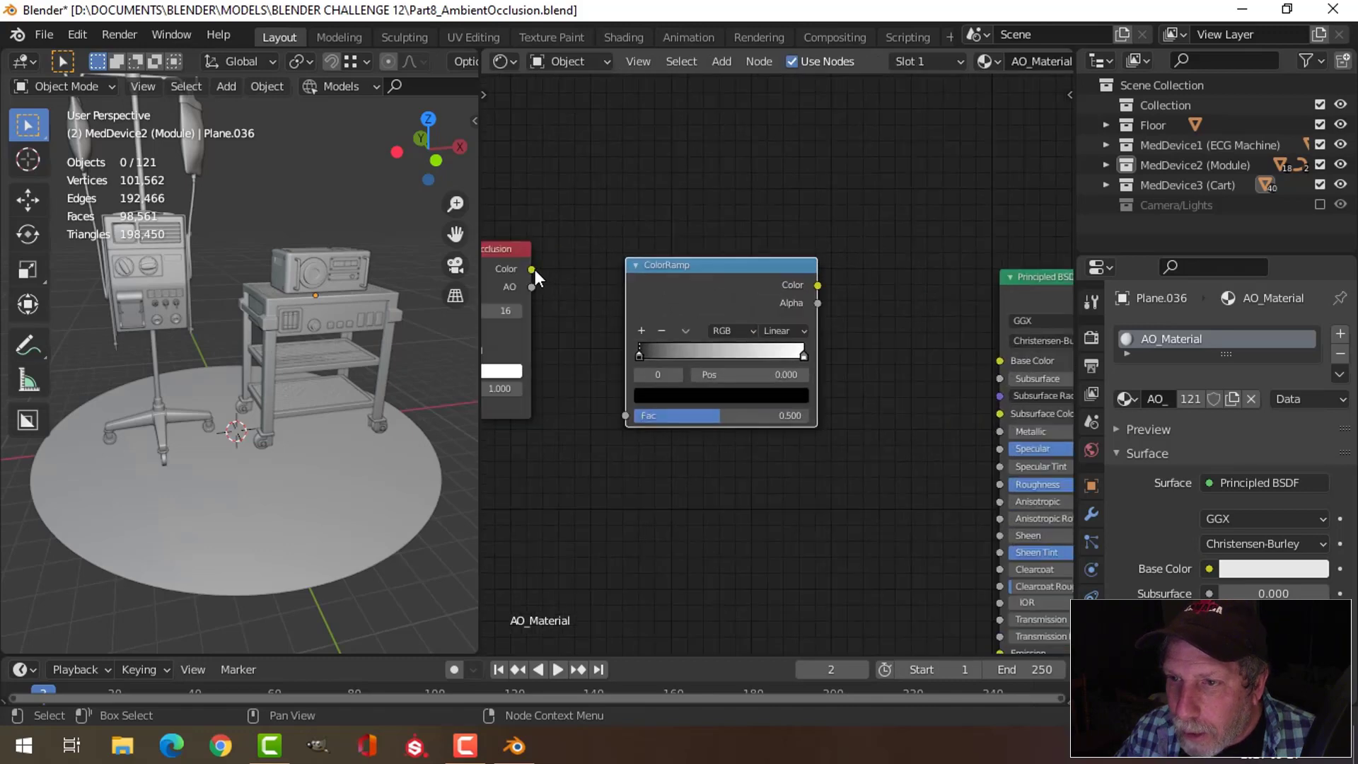
left_click_drag(535, 270, 627, 415)
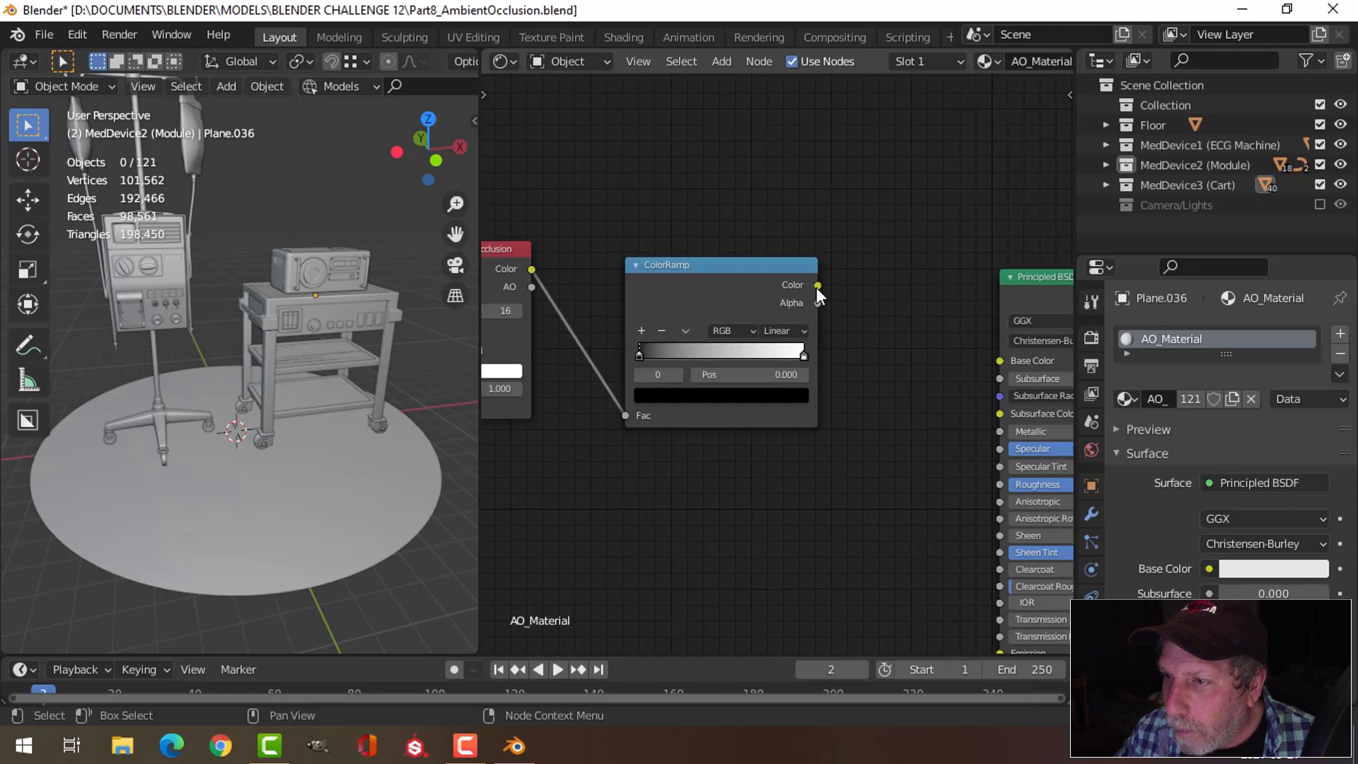
left_click_drag(818, 285, 1000, 361)
Step: Move the ColorRamp's black stop to about 0.109 and make the white stop active
scroll(658, 380, "up", 1)
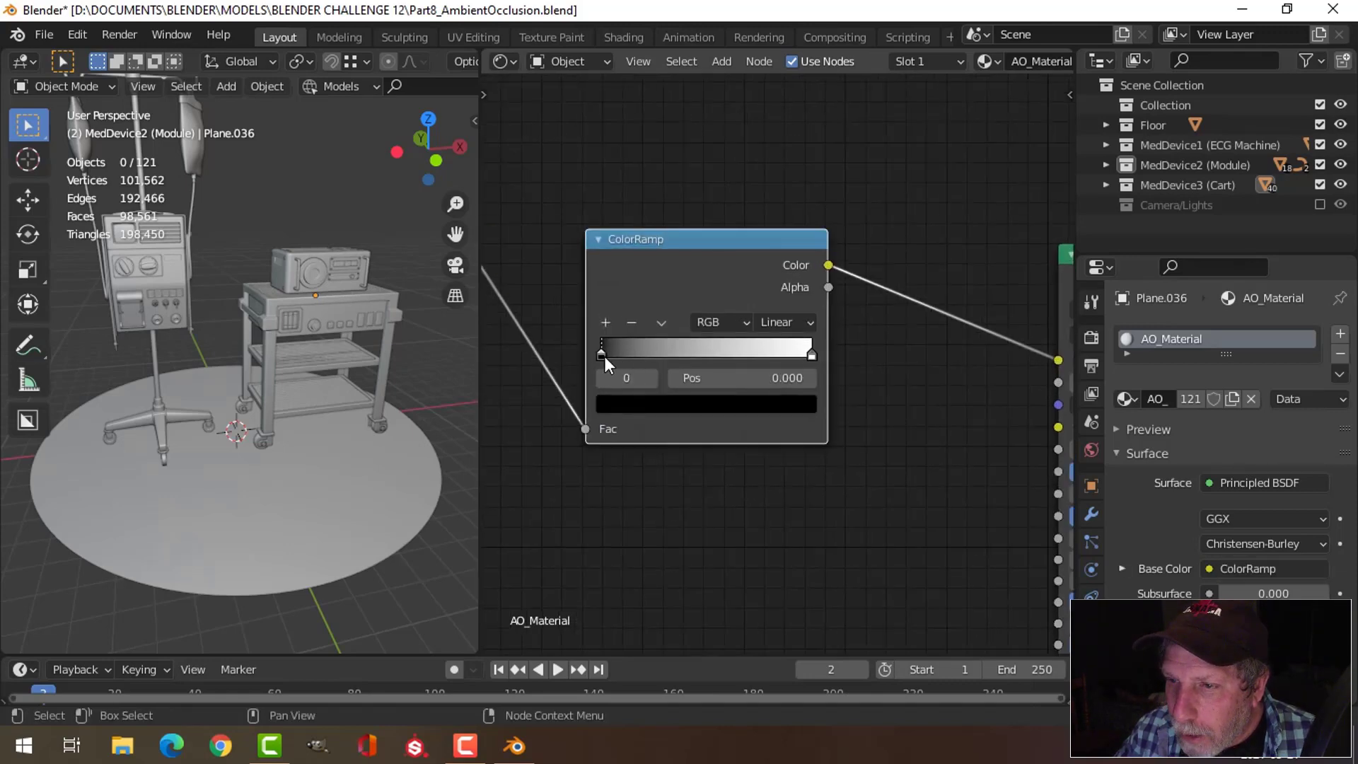
left_click_drag(604, 355, 627, 358)
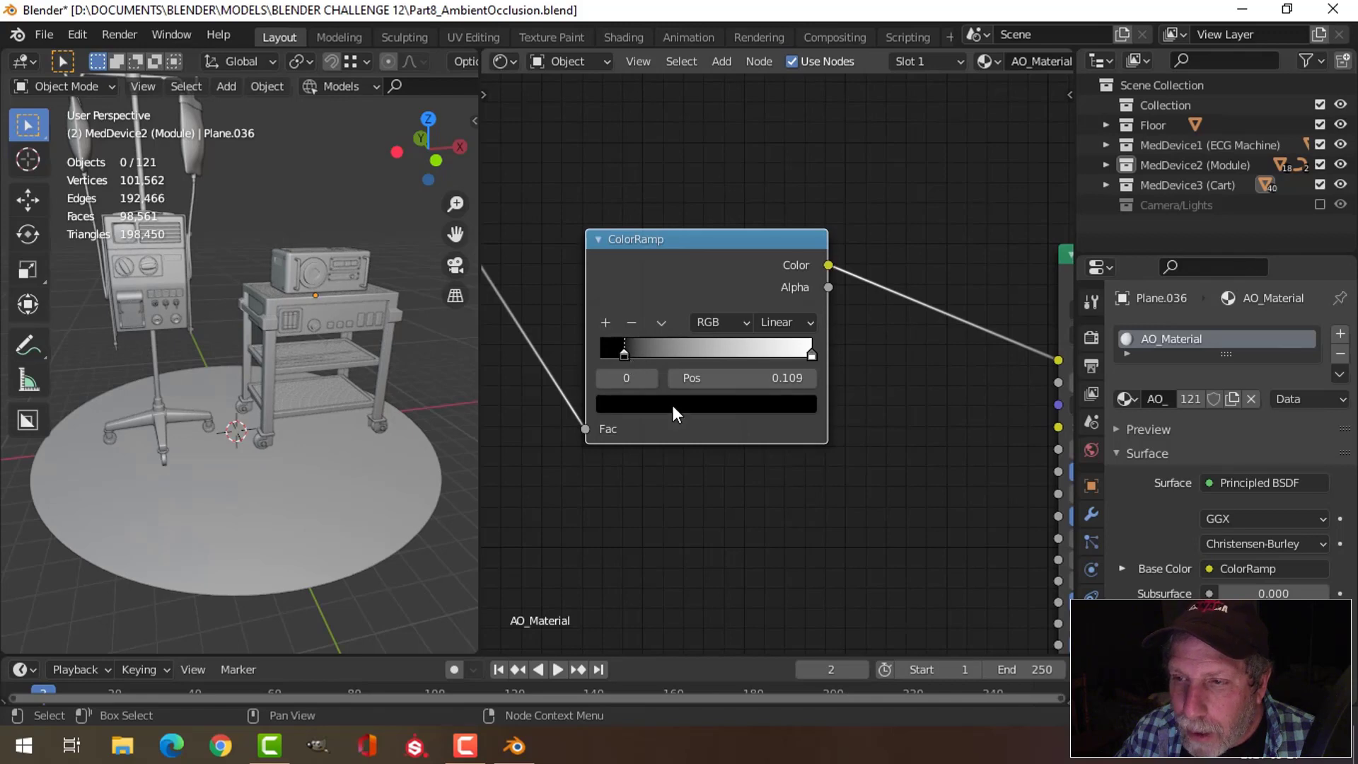
left_click(814, 355)
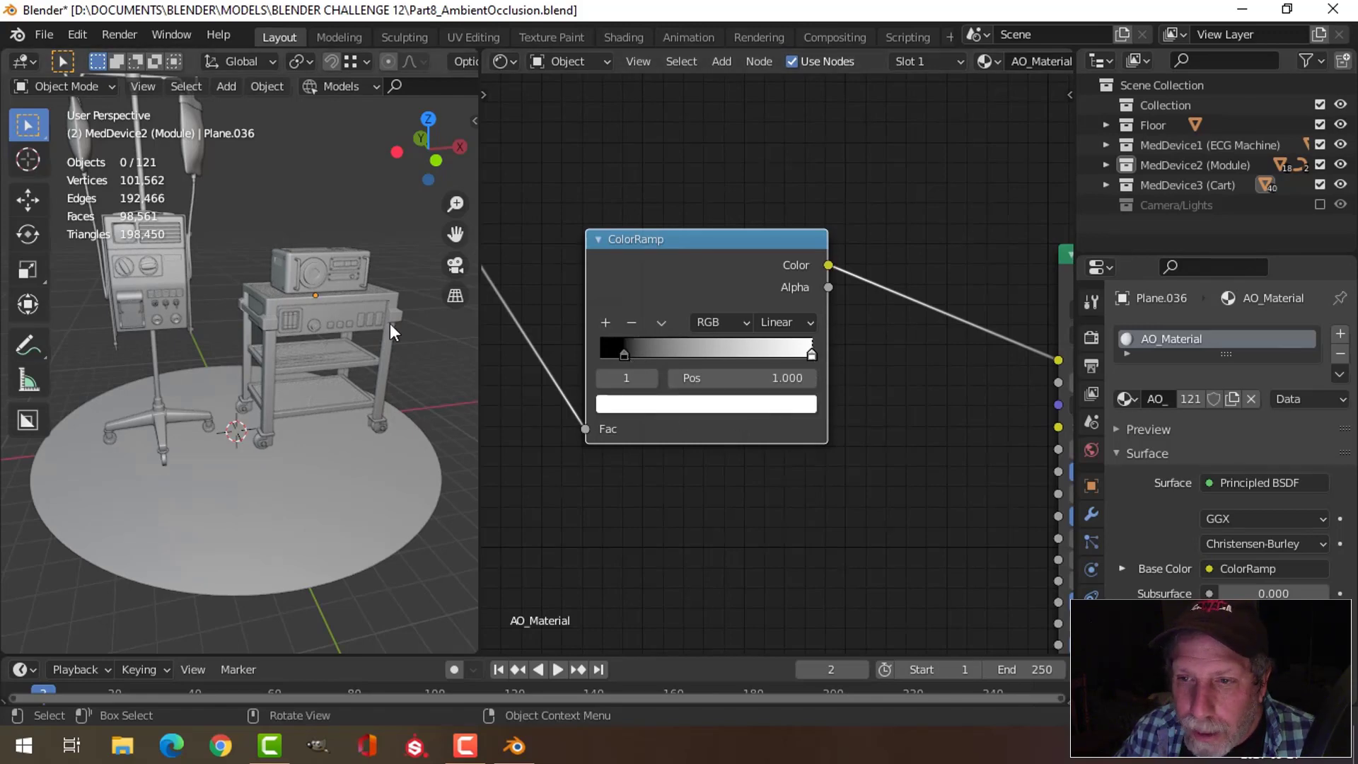
Step: Switch the 3D viewport to Material Preview shading and enable the Camera/Lights collection
scroll(363, 148, "down", 5)
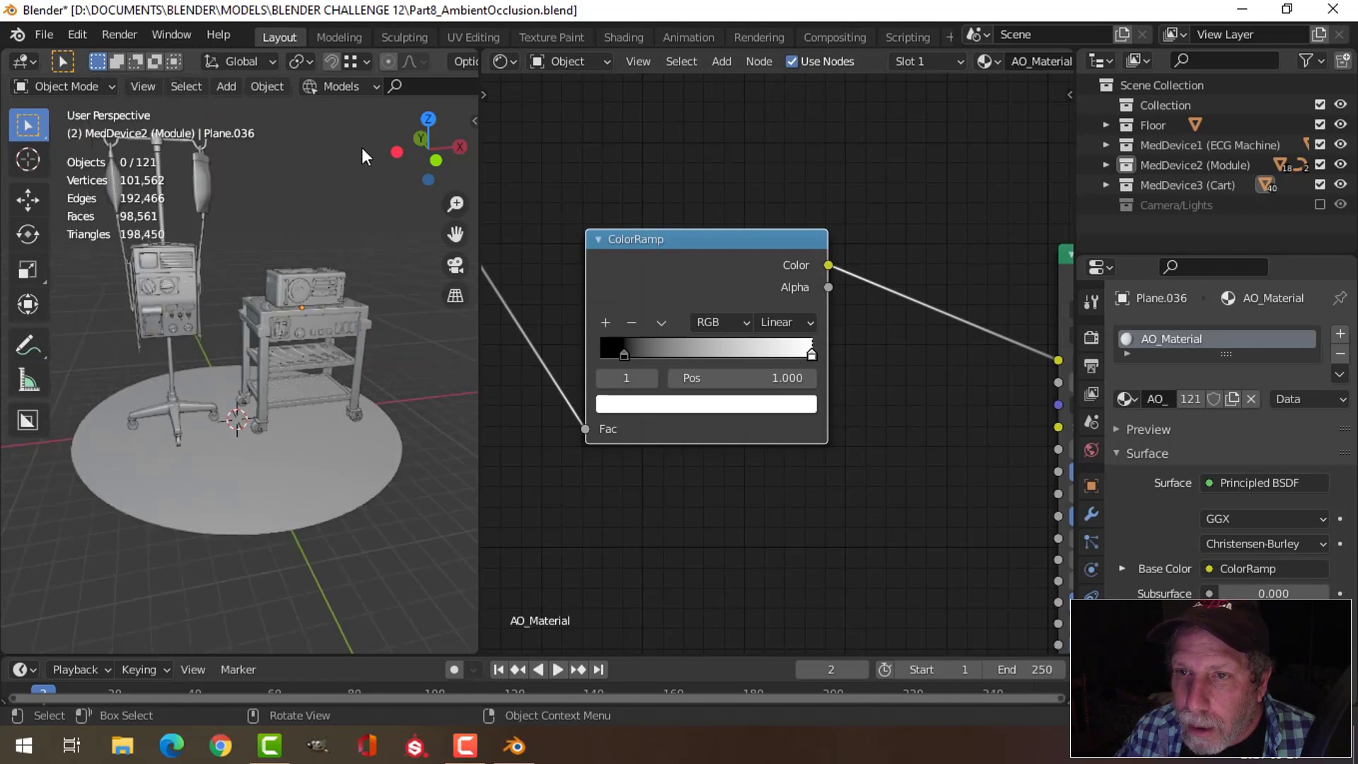
scroll(348, 165, "up", 3)
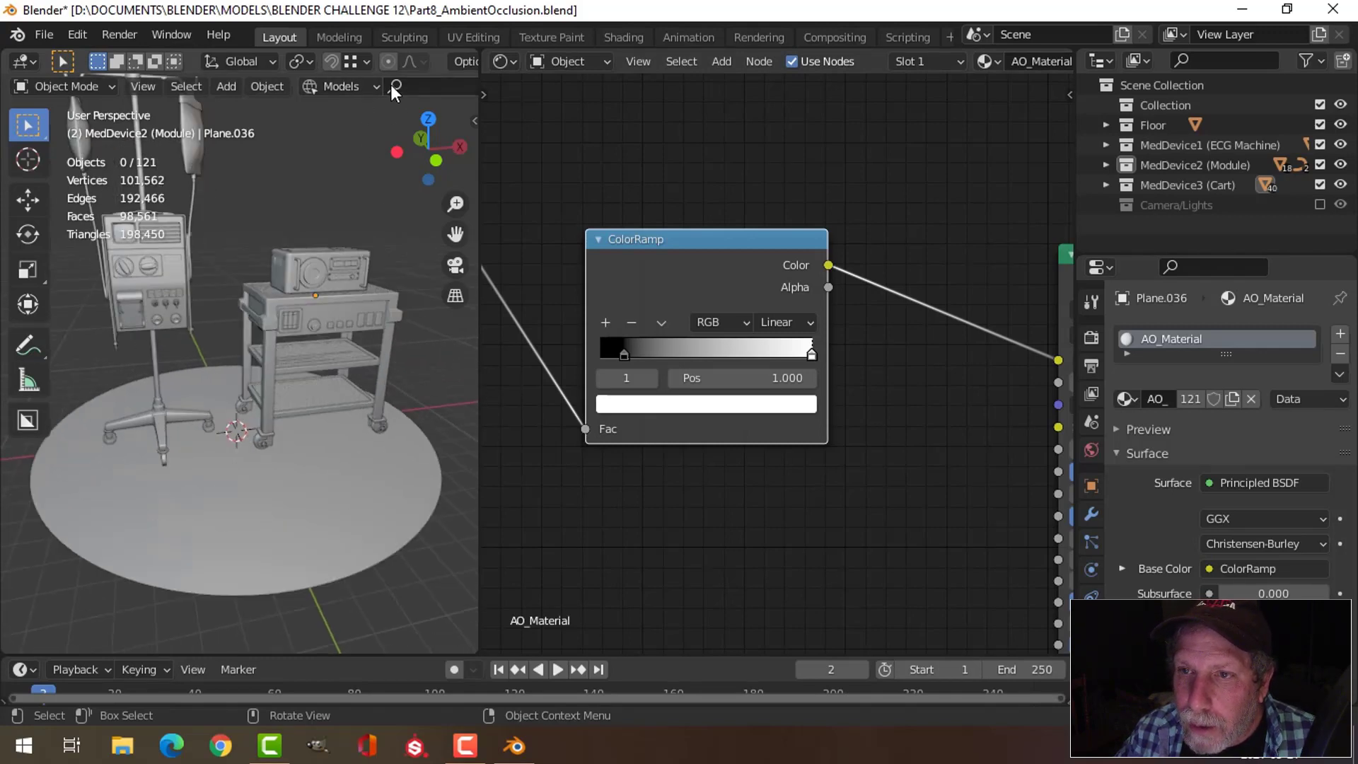
scroll(391, 85, "down", 3)
scroll(392, 86, "down", 4)
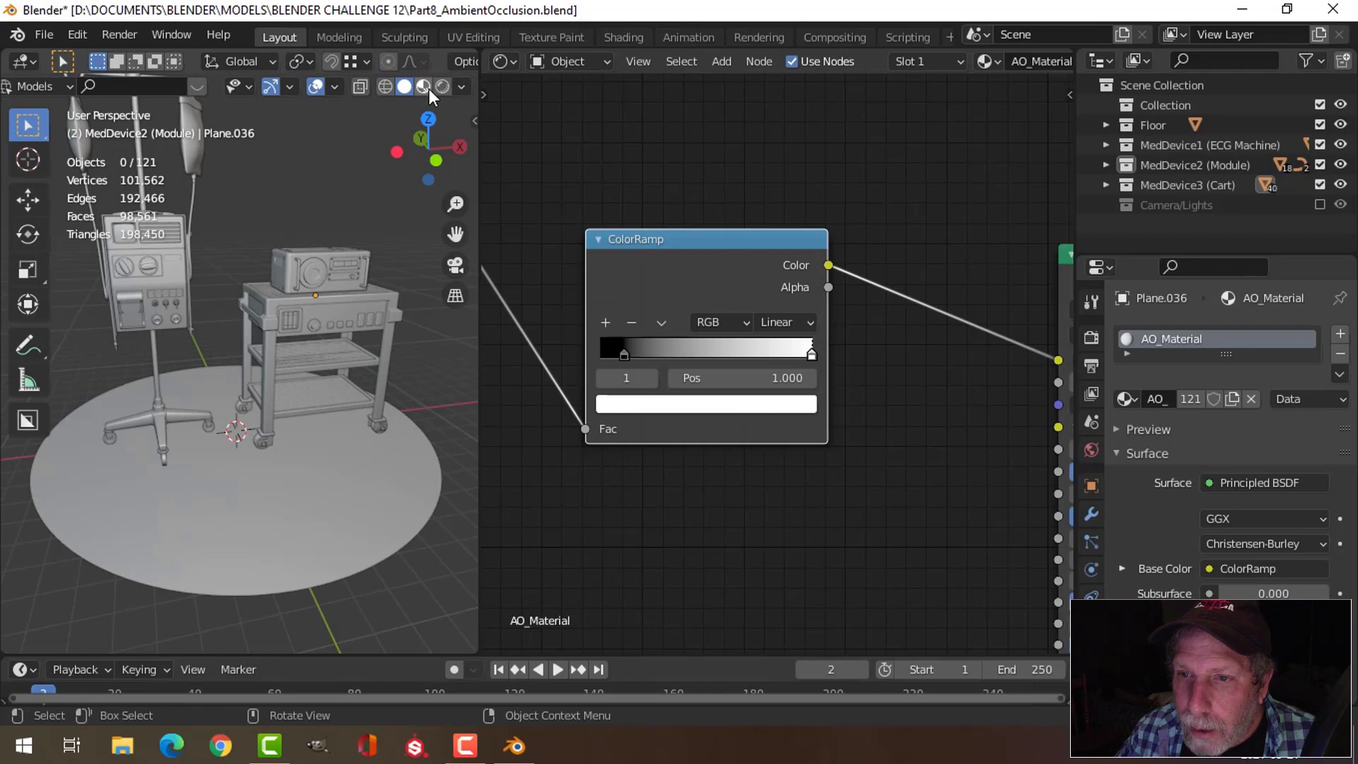
left_click(424, 86)
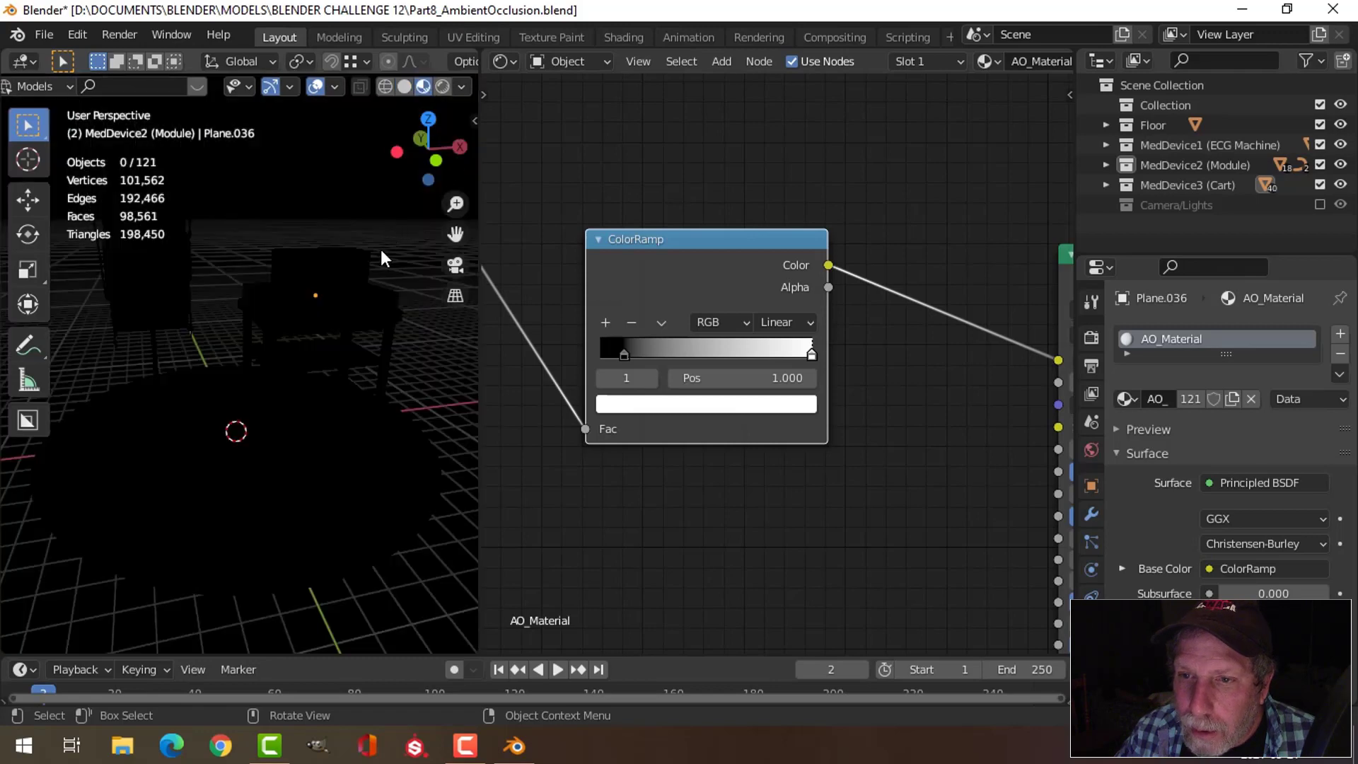
left_click(1320, 204)
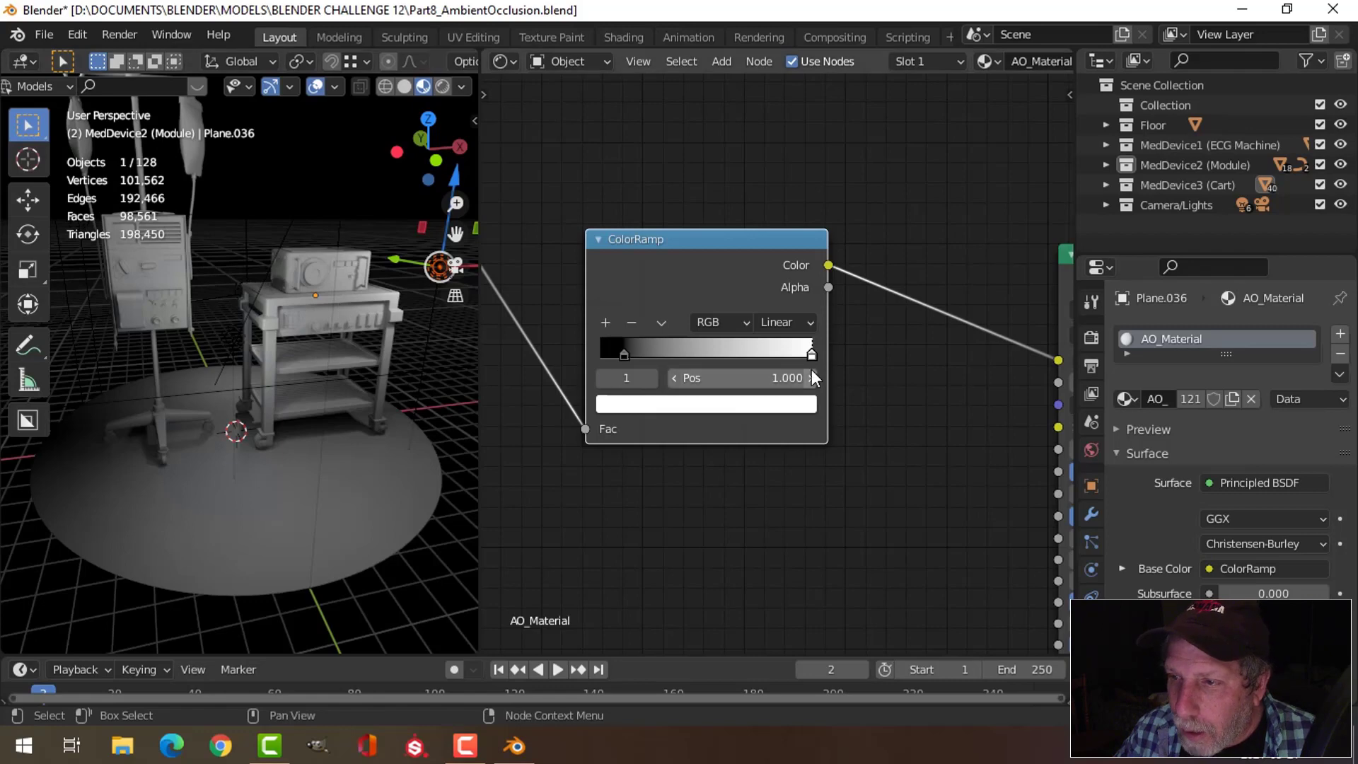
Step: Tint the ColorRamp's white stop a pale warm cream, keeping its full brightness
left_click(744, 404)
mouse_move(672, 197)
left_mouse_down()
mouse_move(662, 177)
mouse_move(689, 201)
mouse_move(681, 191)
left_mouse_up()
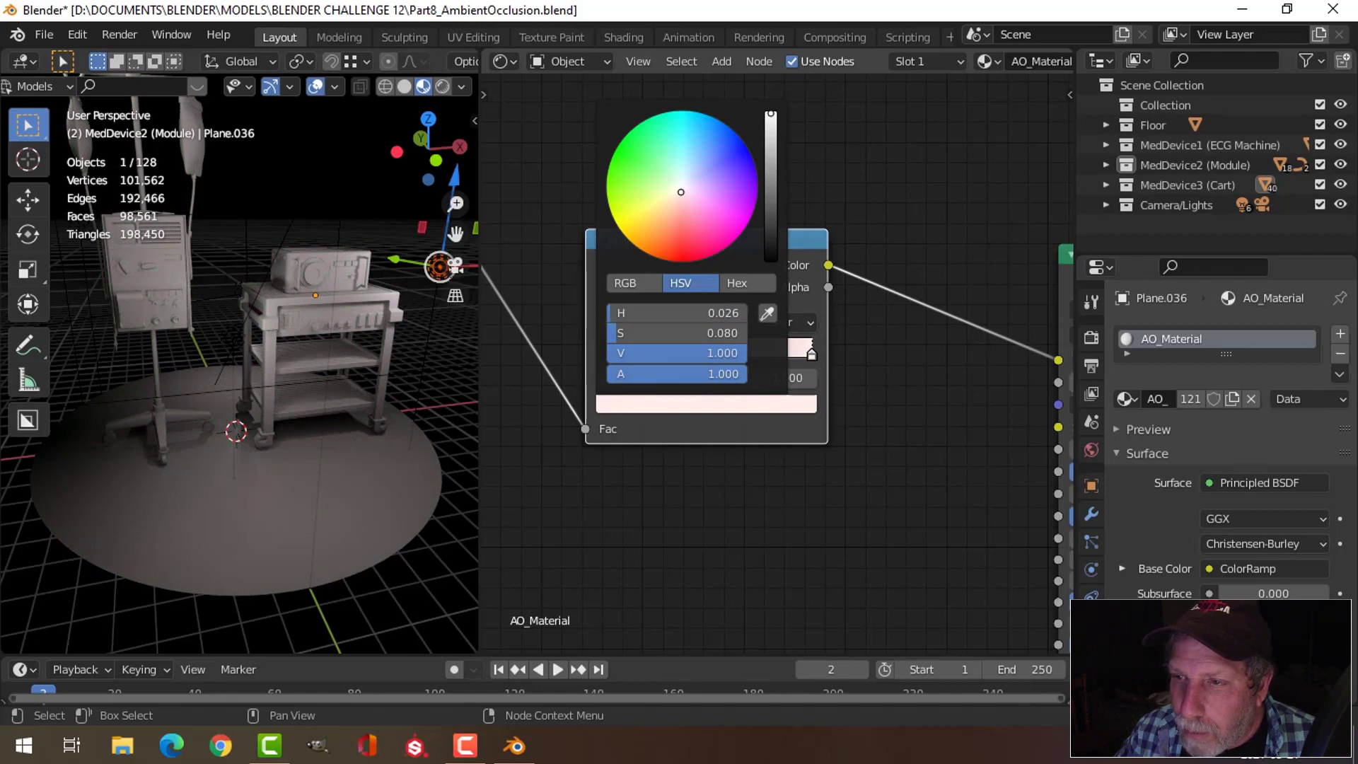
left_click_drag(681, 192, 676, 191)
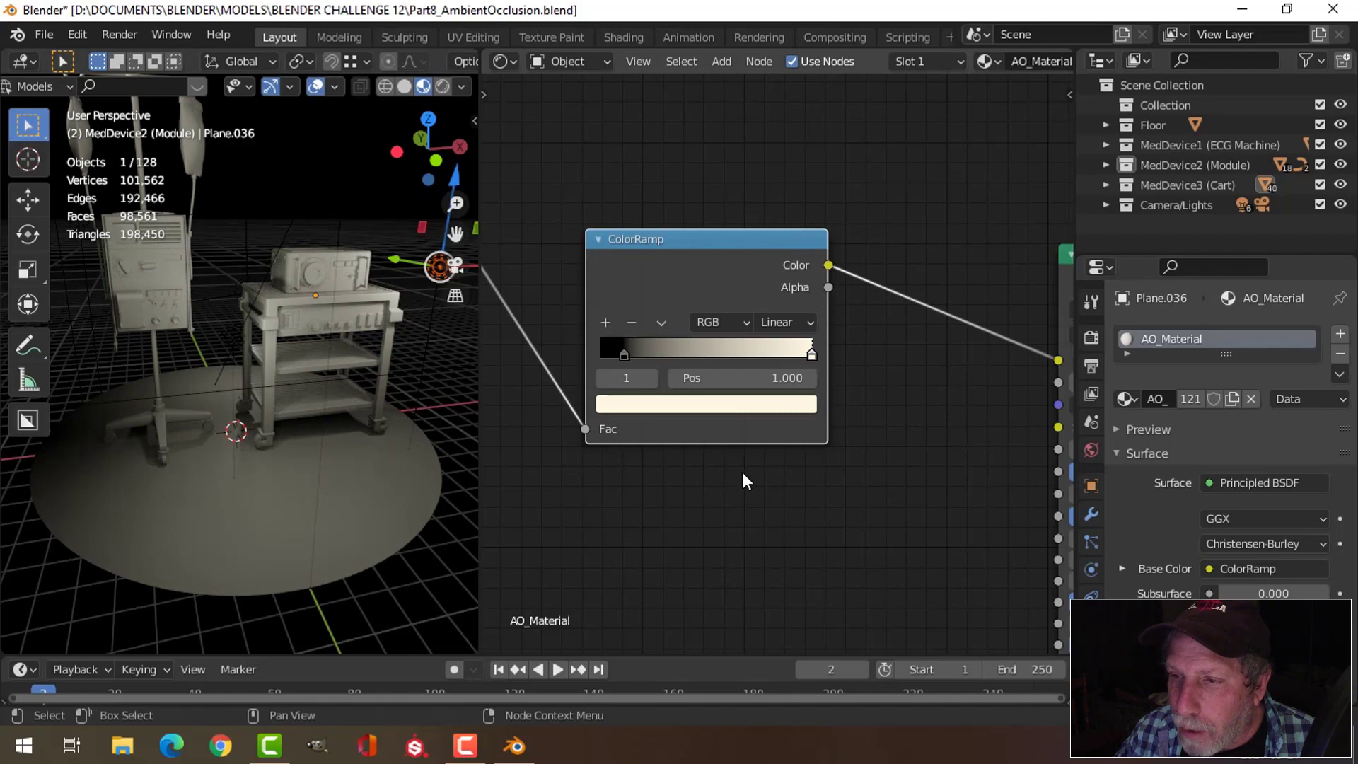
Step: Set the Cycles render samples to 150 in the scene's render settings
left_click(1092, 337)
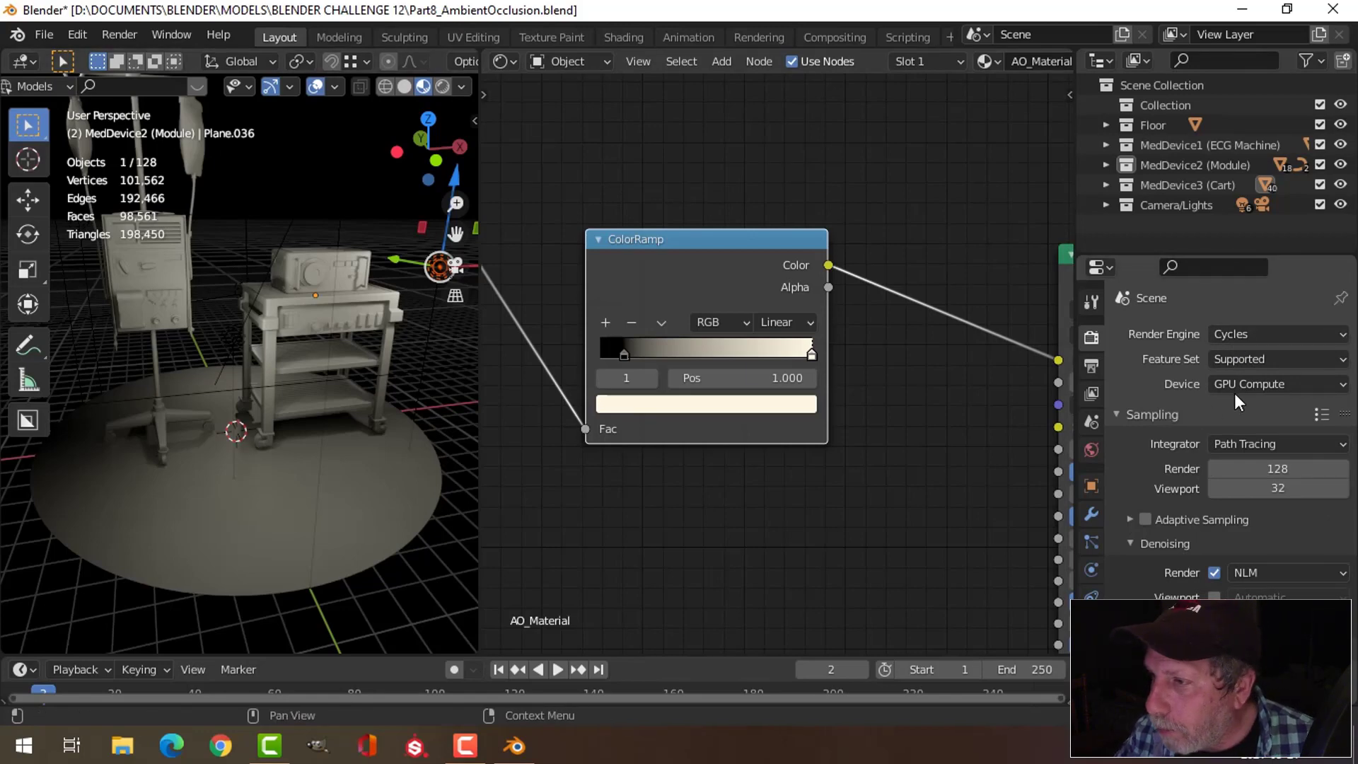
left_click(1268, 468)
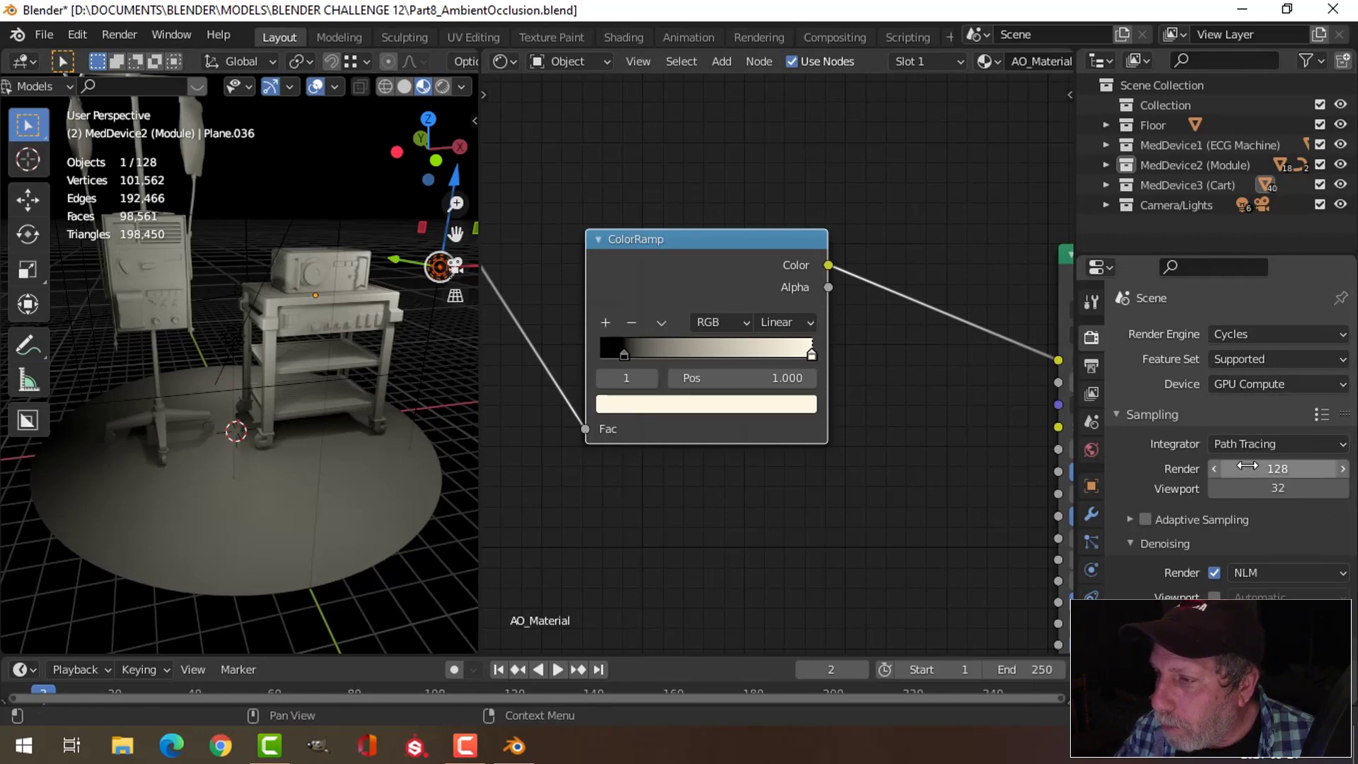
type("15")
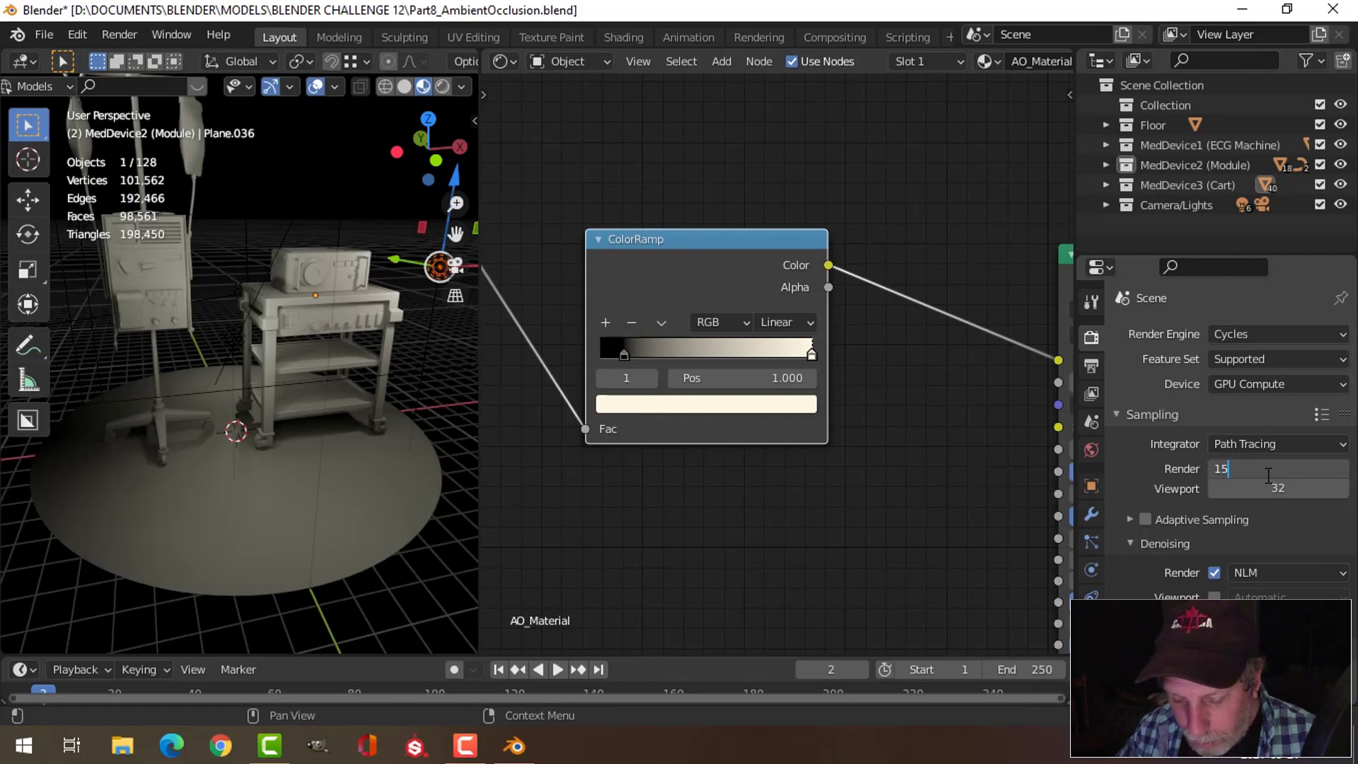
type("0")
key("Return")
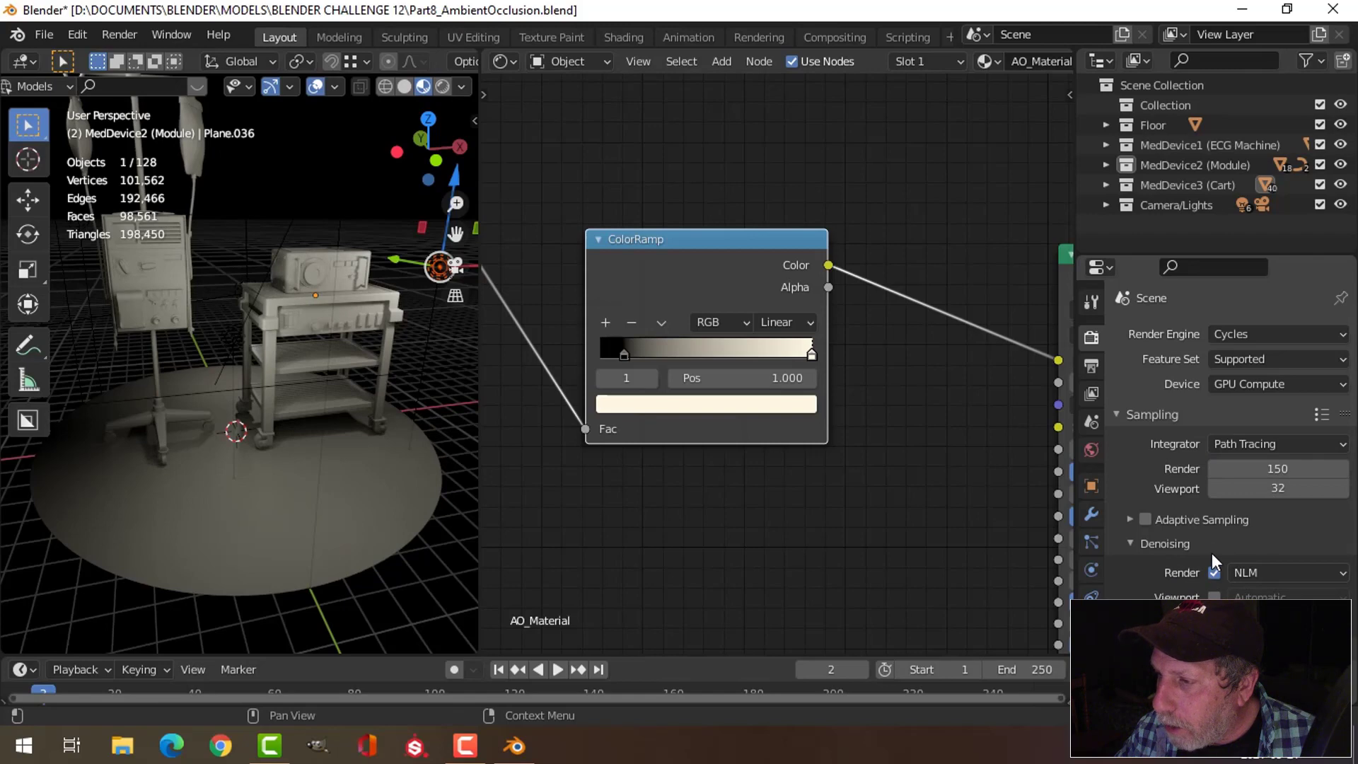
scroll(1203, 495, "down", 4)
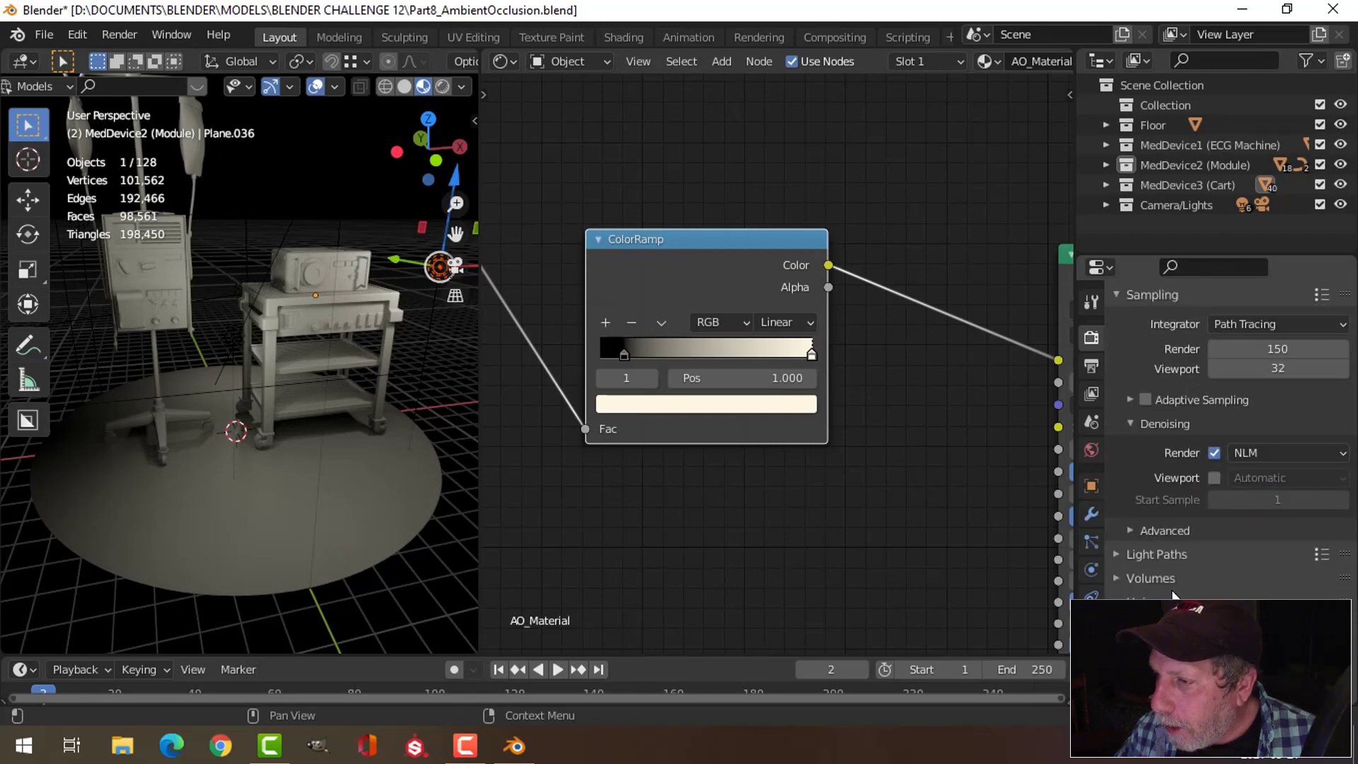
scroll(1172, 595, "down", 3)
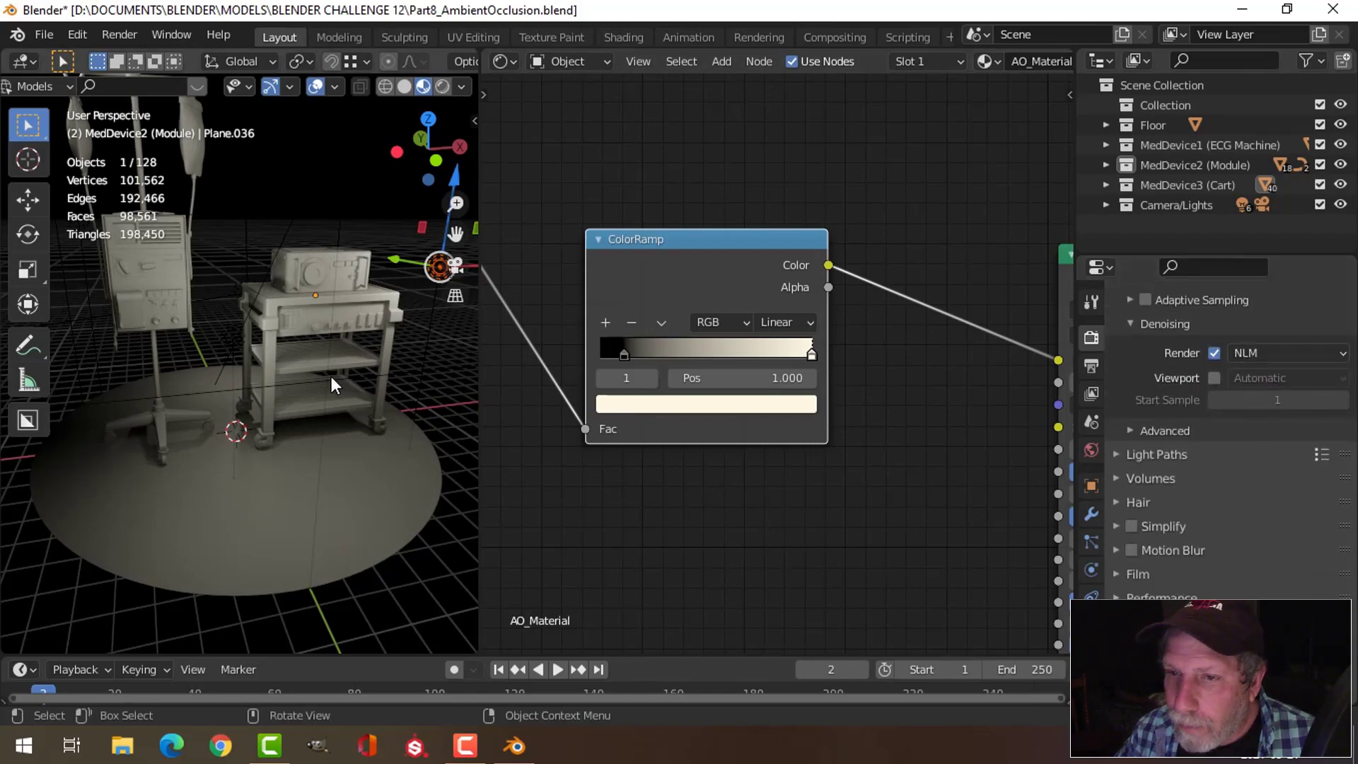
Step: Show the World background settings and widen the 3D viewport to fit the complete device models
left_click(1092, 451)
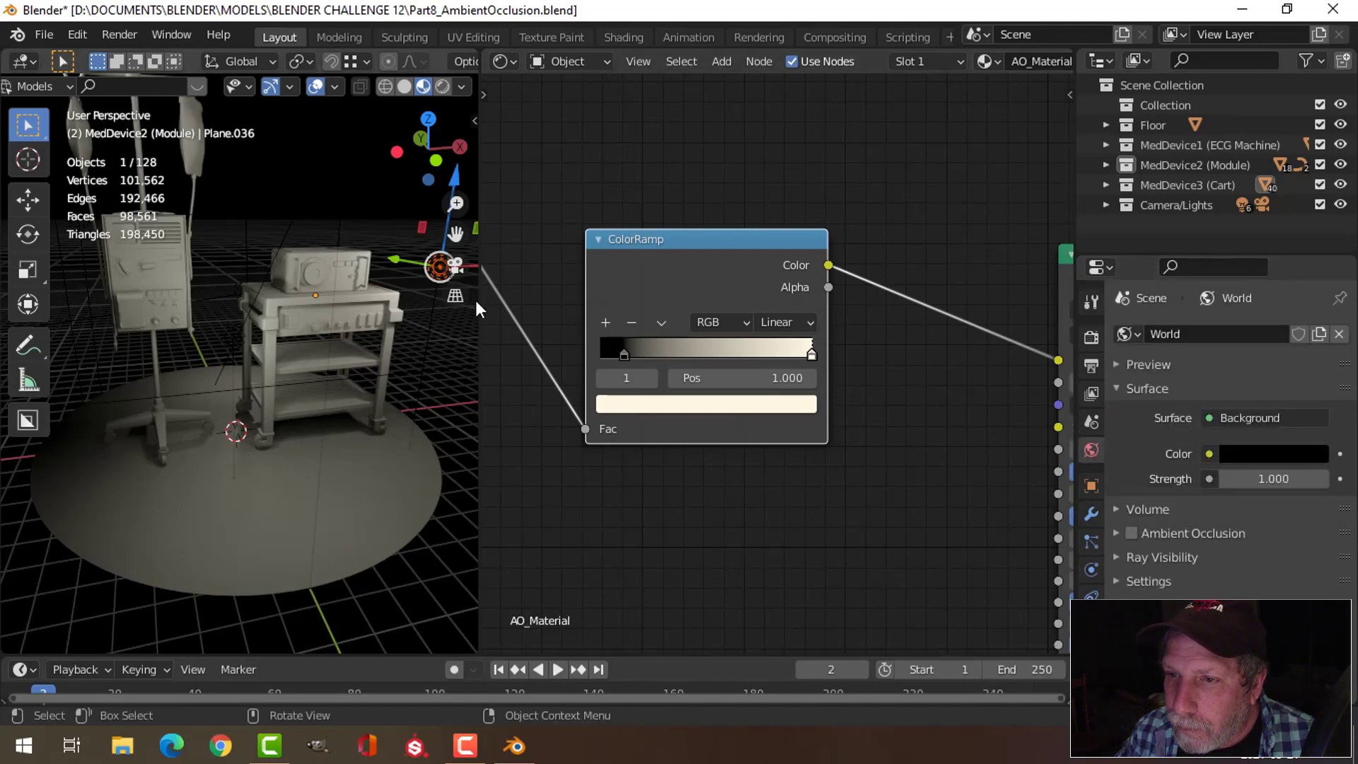
left_click_drag(480, 307, 711, 308)
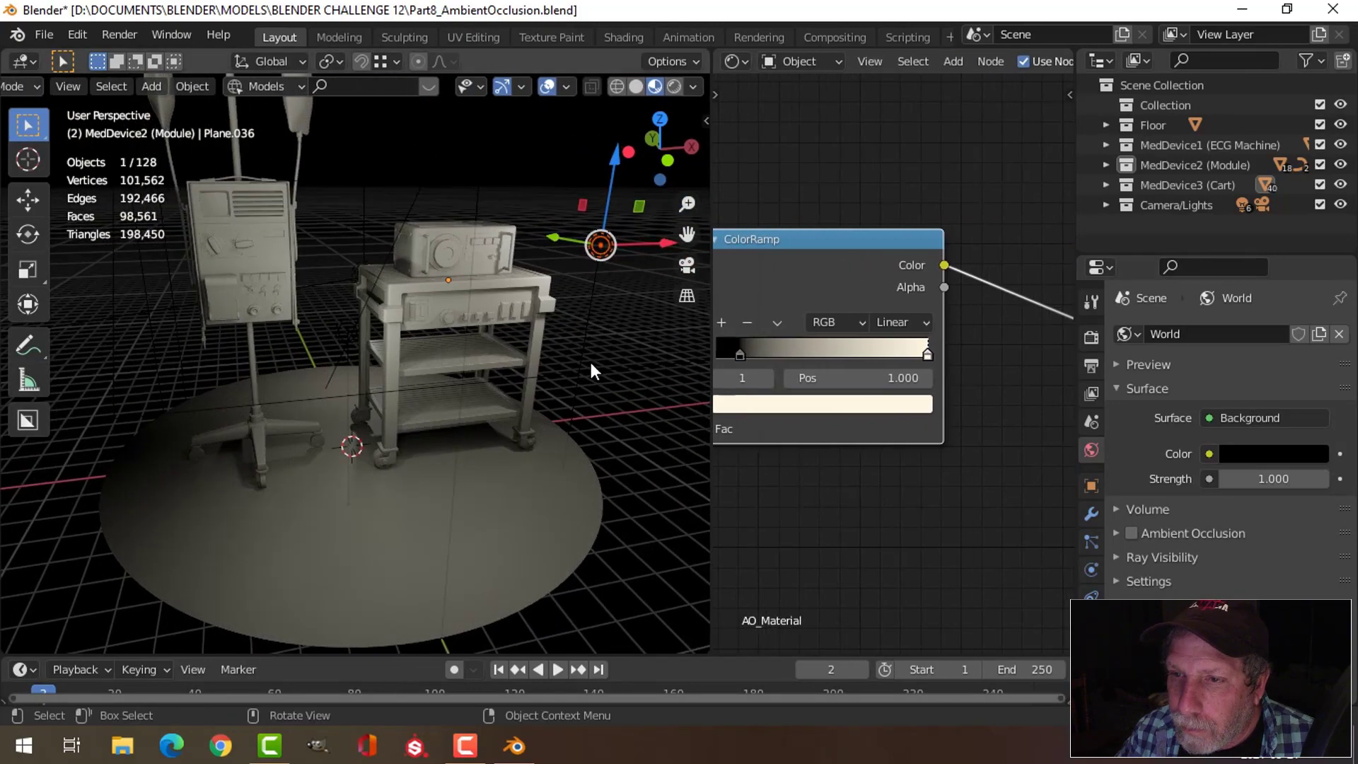
mouse_move(591, 362)
middle_mouse_down()
mouse_move(582, 385)
mouse_move(606, 375)
middle_mouse_up()
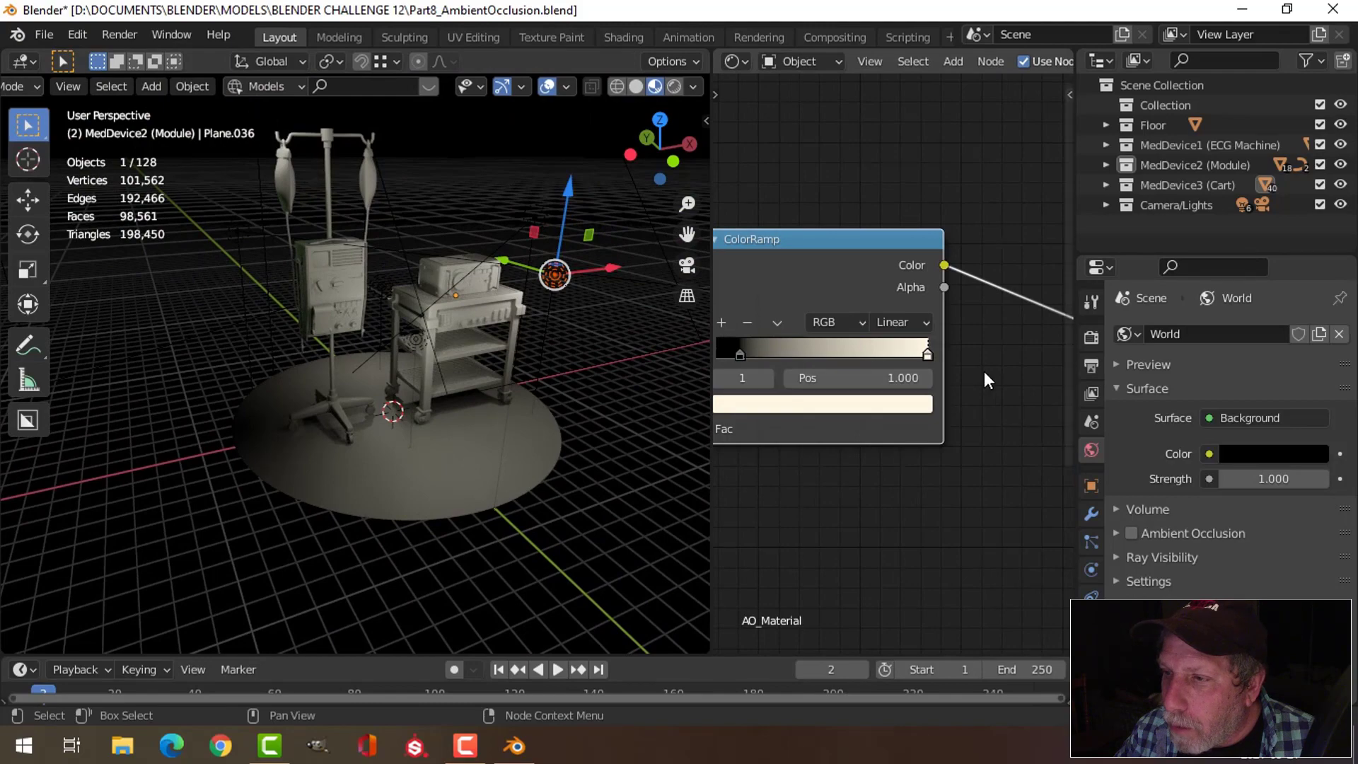
Step: Look through the scene camera in the 3D viewport and render the current frame
scroll(983, 373, "down", 2)
scroll(982, 373, "down", 3)
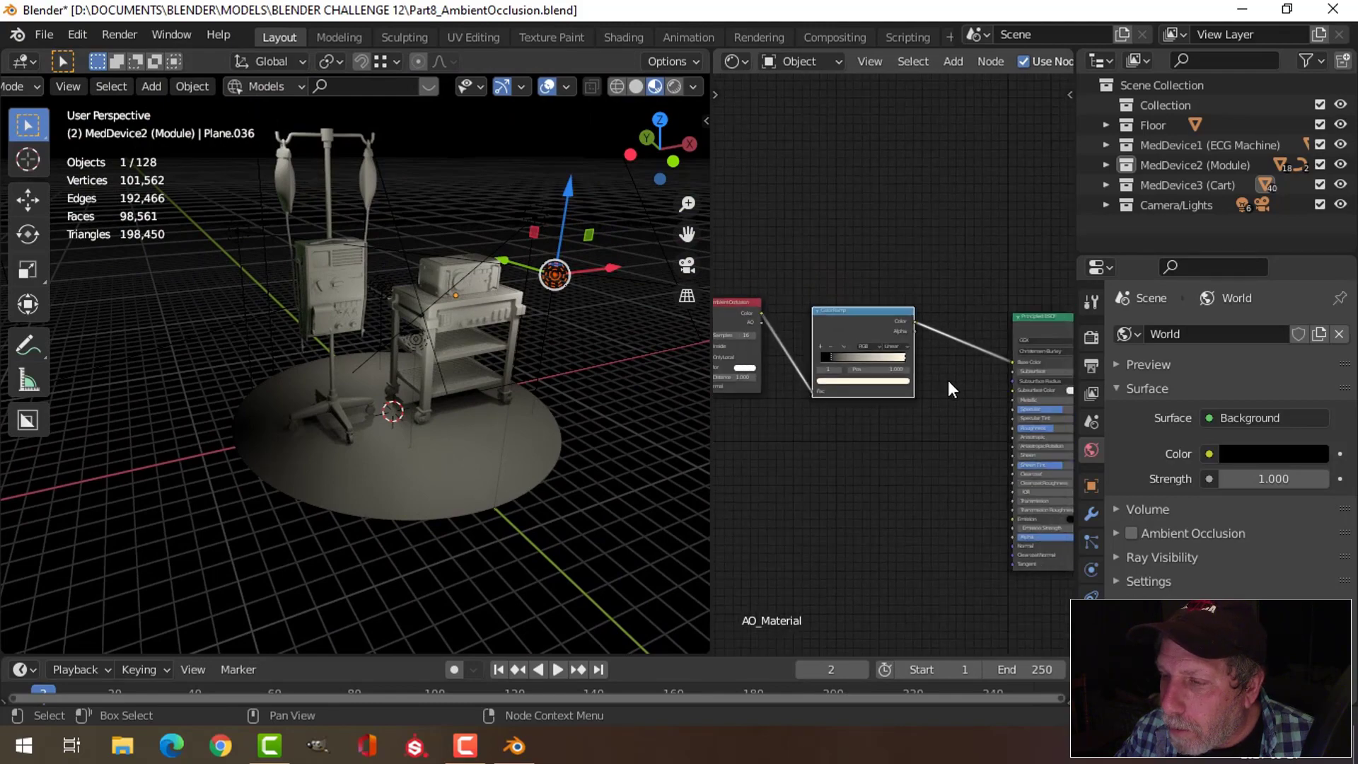
middle_click_drag(948, 380, 894, 359)
scroll(910, 377, "up", 5)
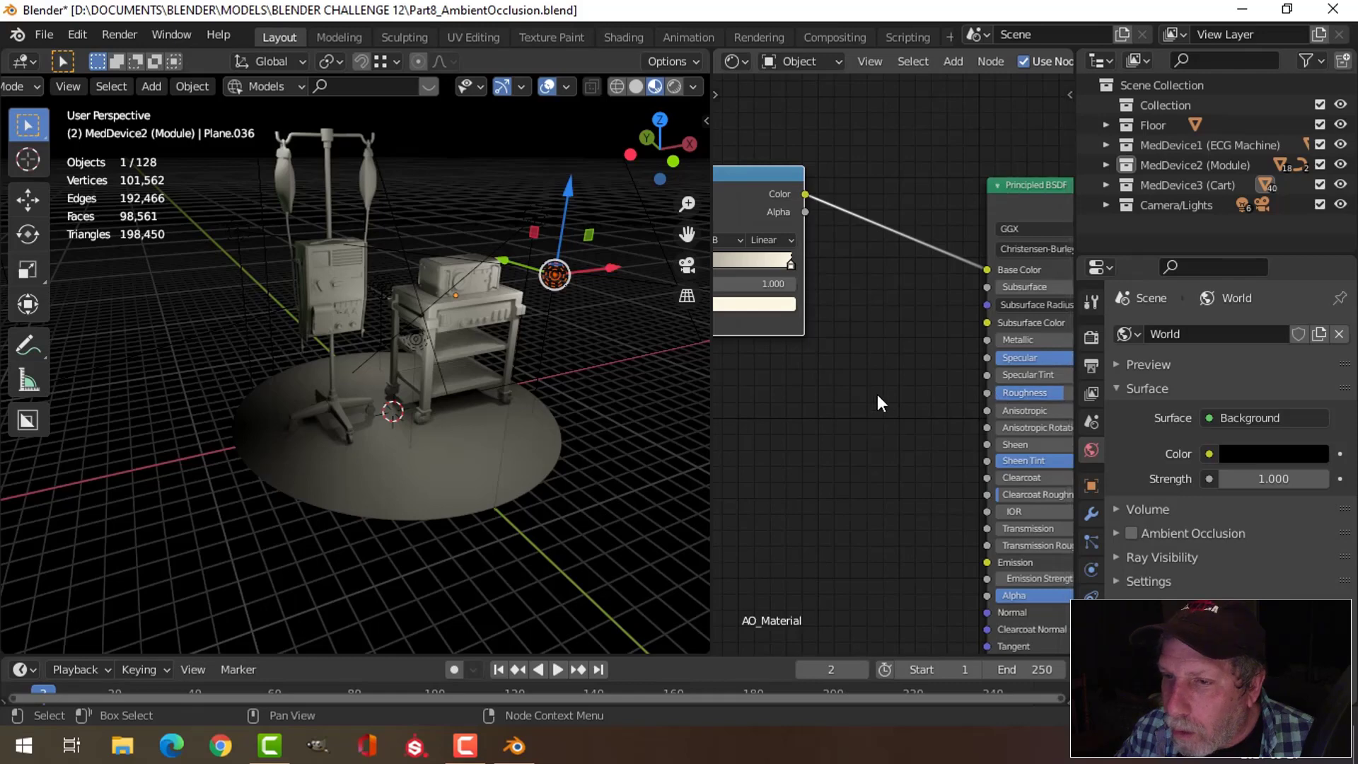
scroll(881, 389, "down", 1)
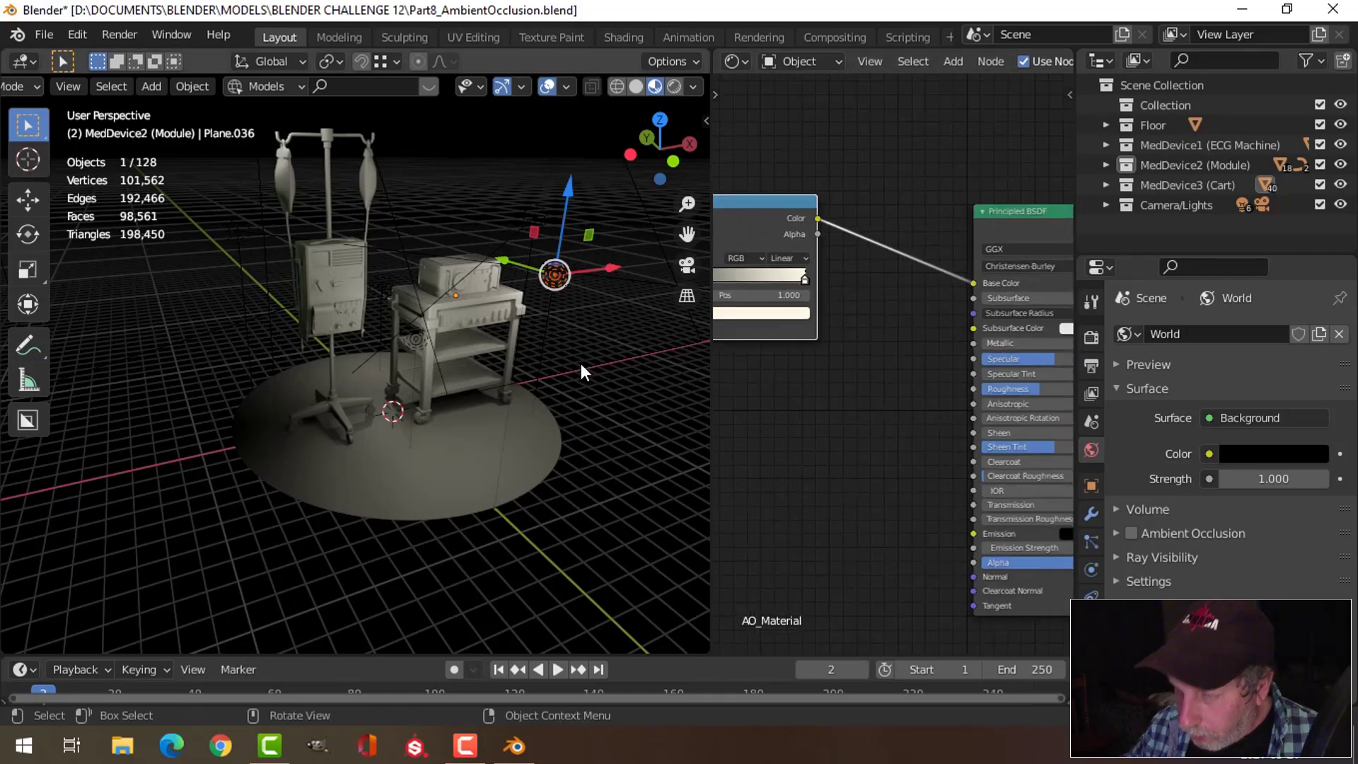
key("KP_0")
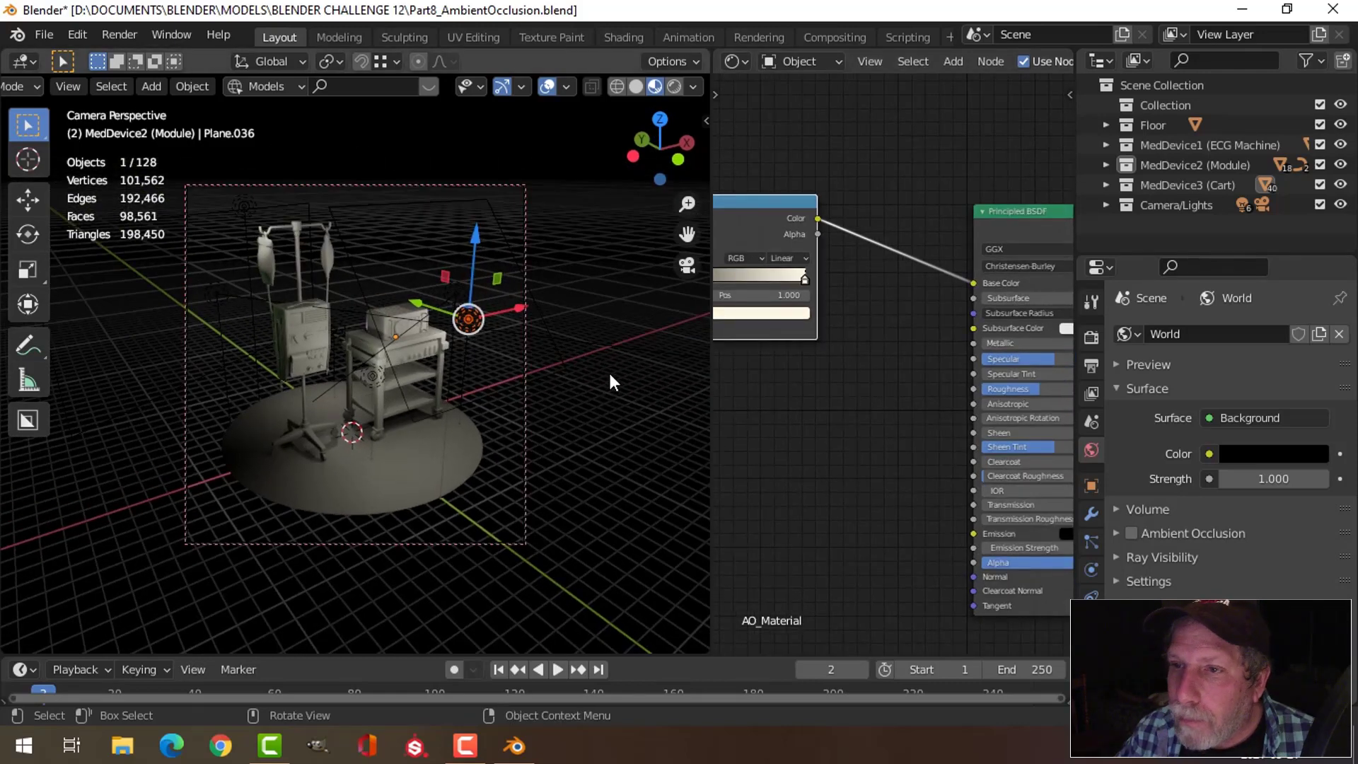
key("F12")
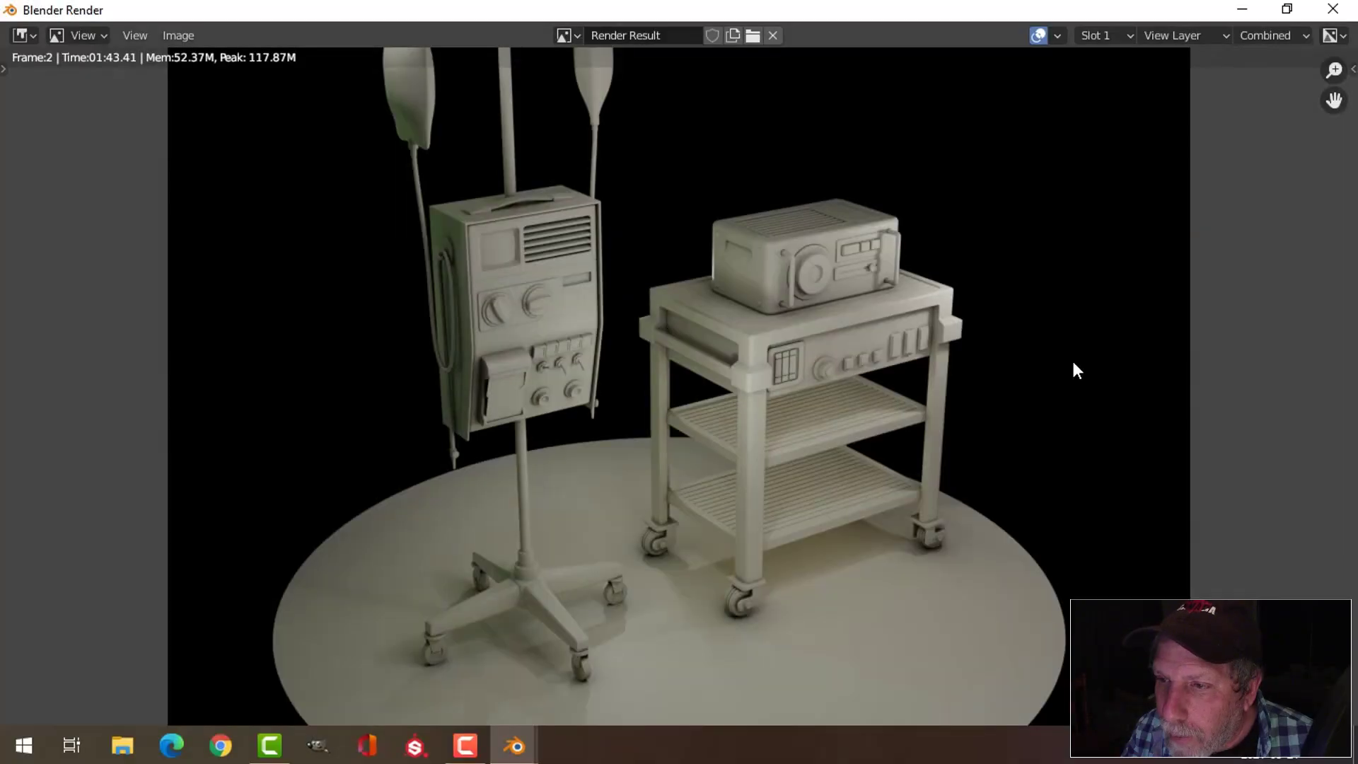
Step: Examine the ambient occlusion shading on the IV stand, module and cart in the renders from both camera angles
middle_click_drag(1041, 295, 1027, 399)
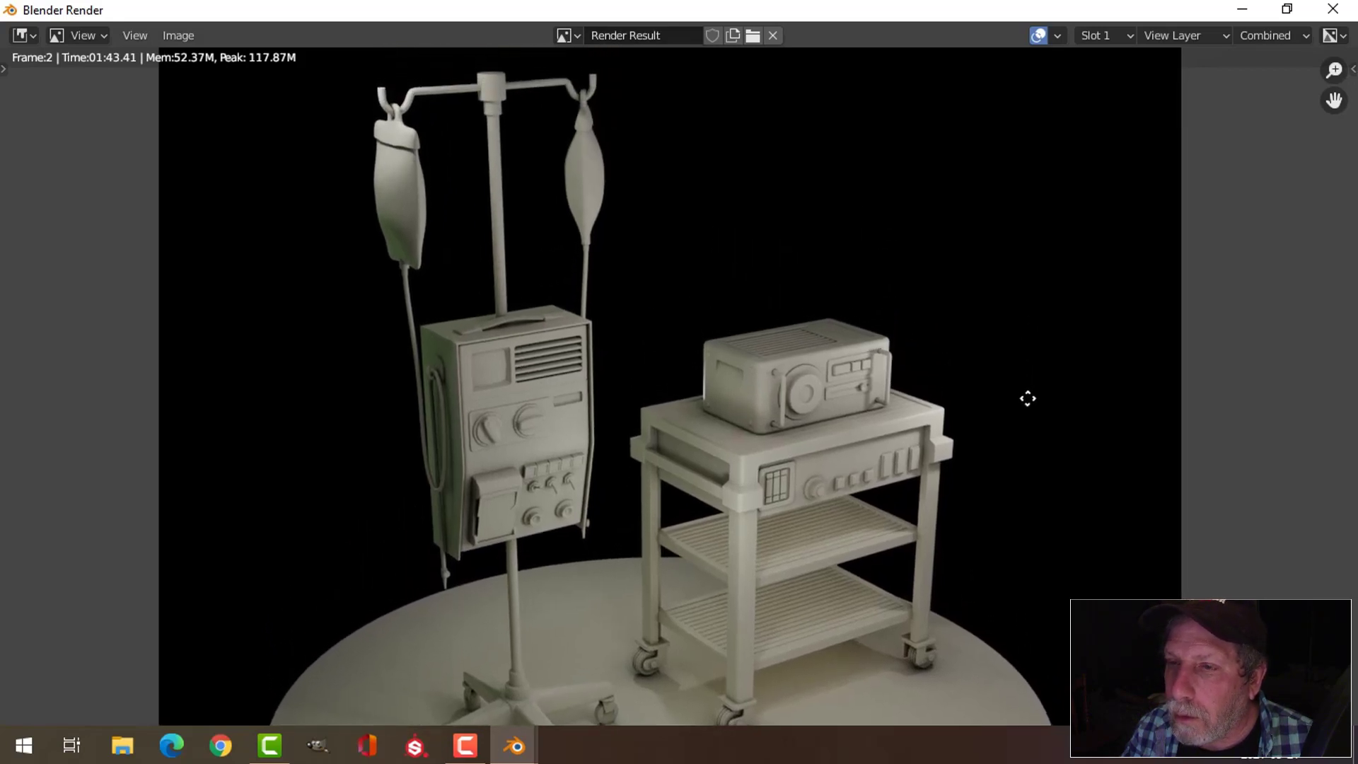
middle_click_drag(1061, 511, 1016, 331)
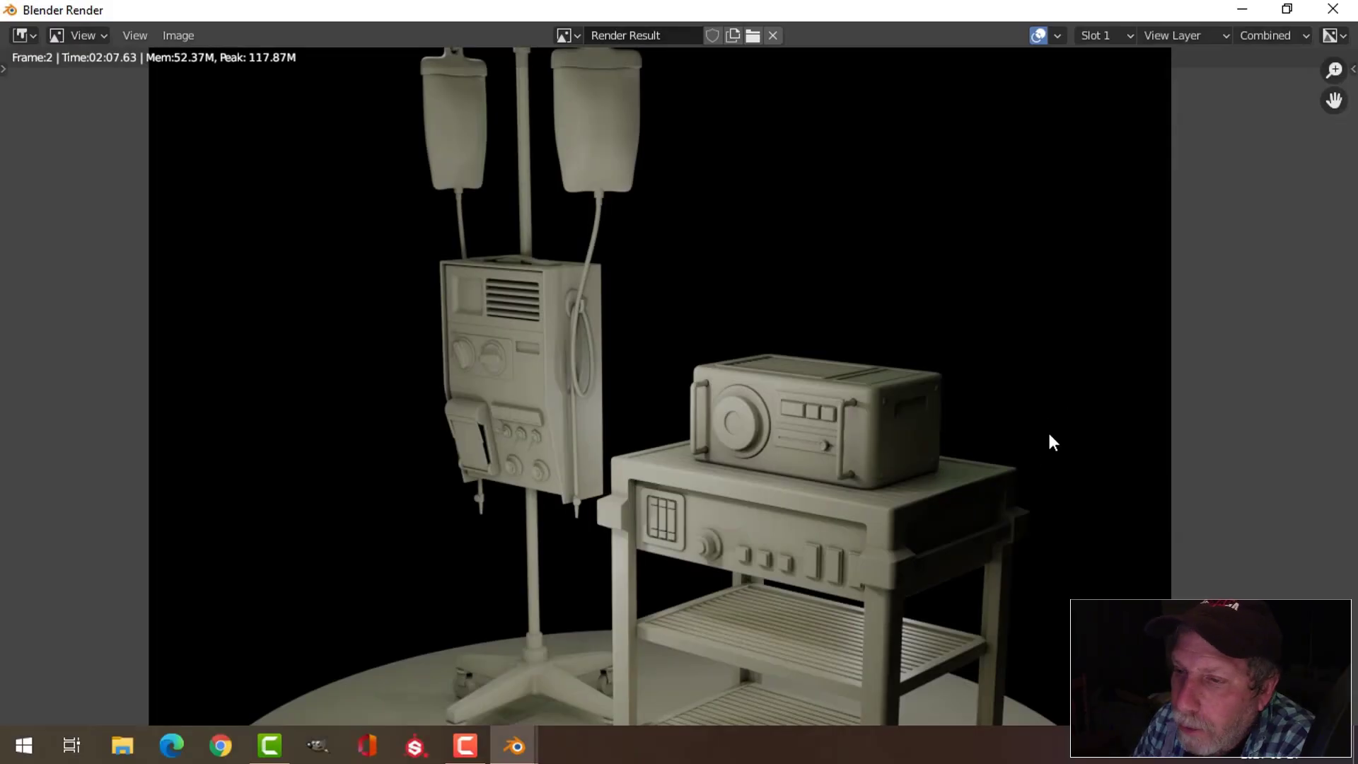
middle_click_drag(1070, 491, 1044, 391)
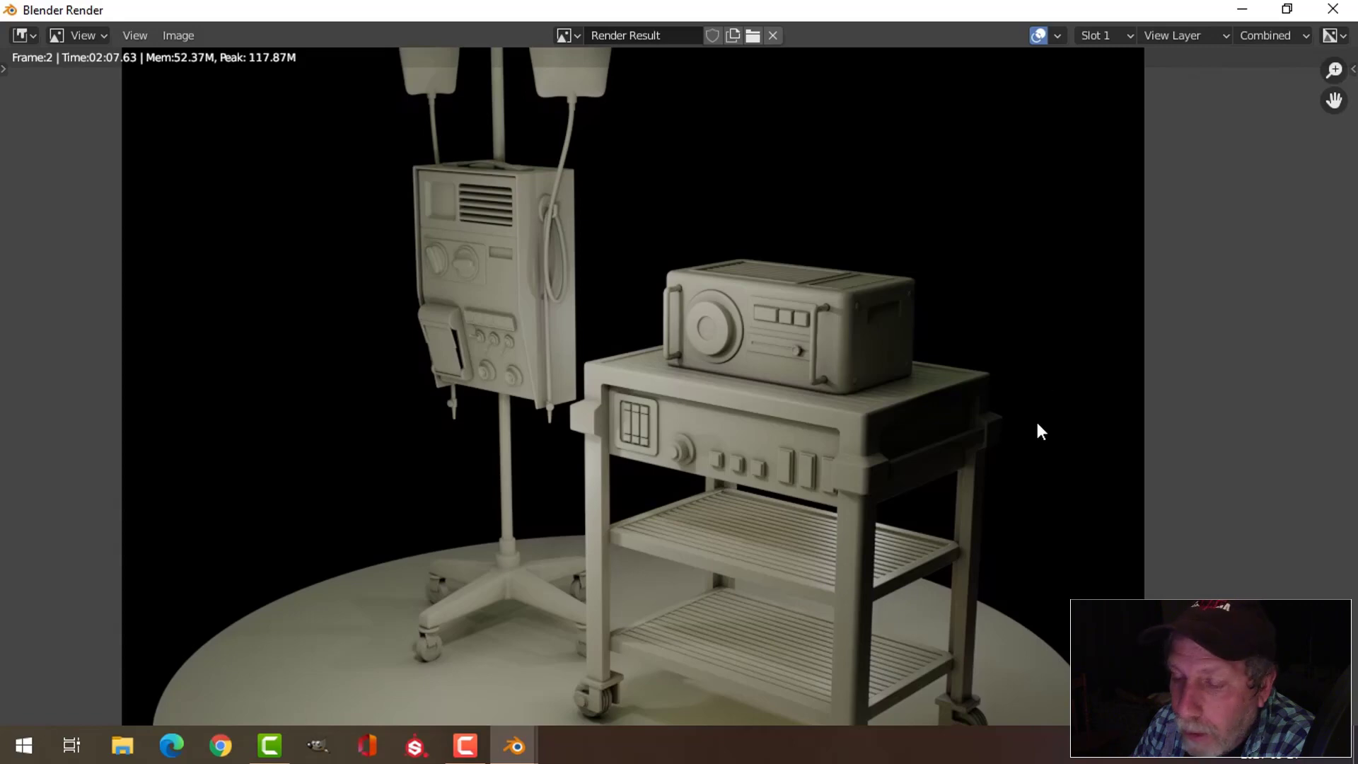
middle_click_drag(1042, 470, 1049, 387)
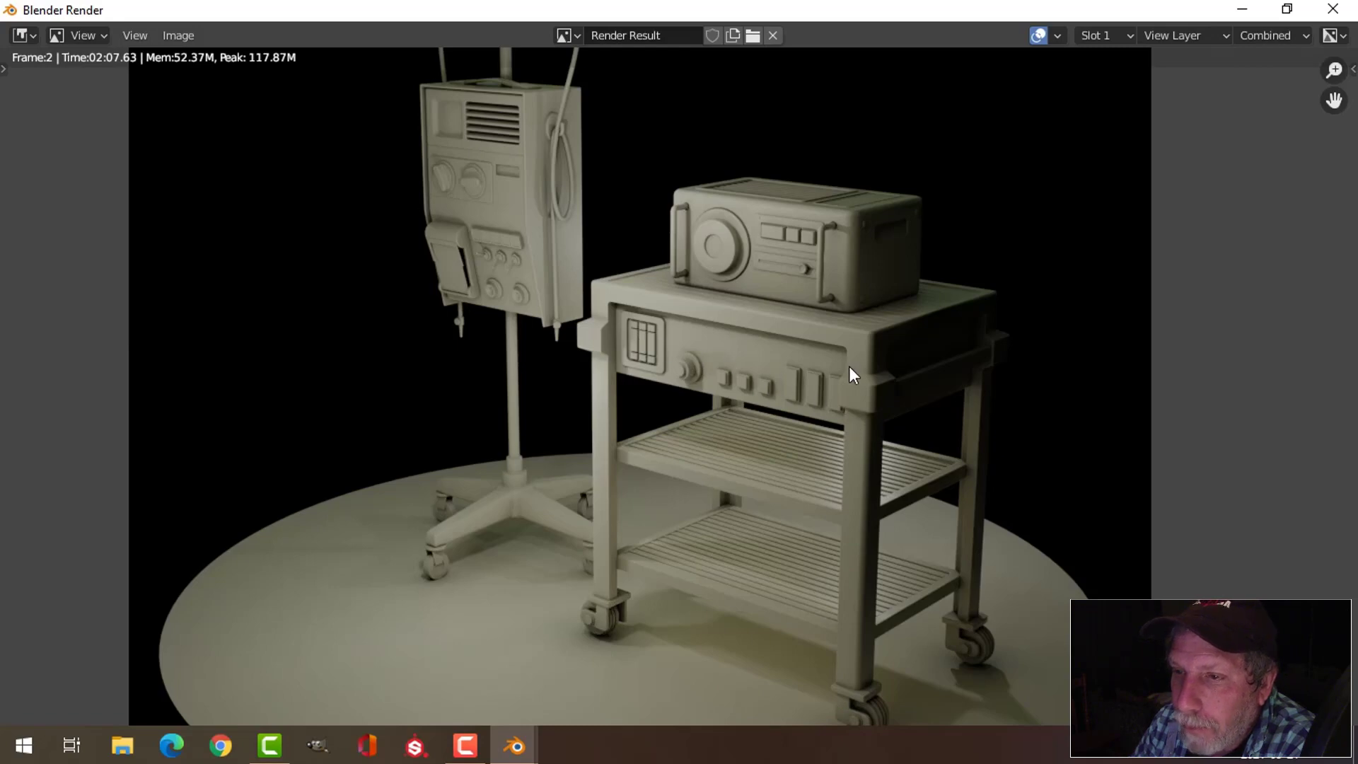
middle_click_drag(857, 356, 847, 487)
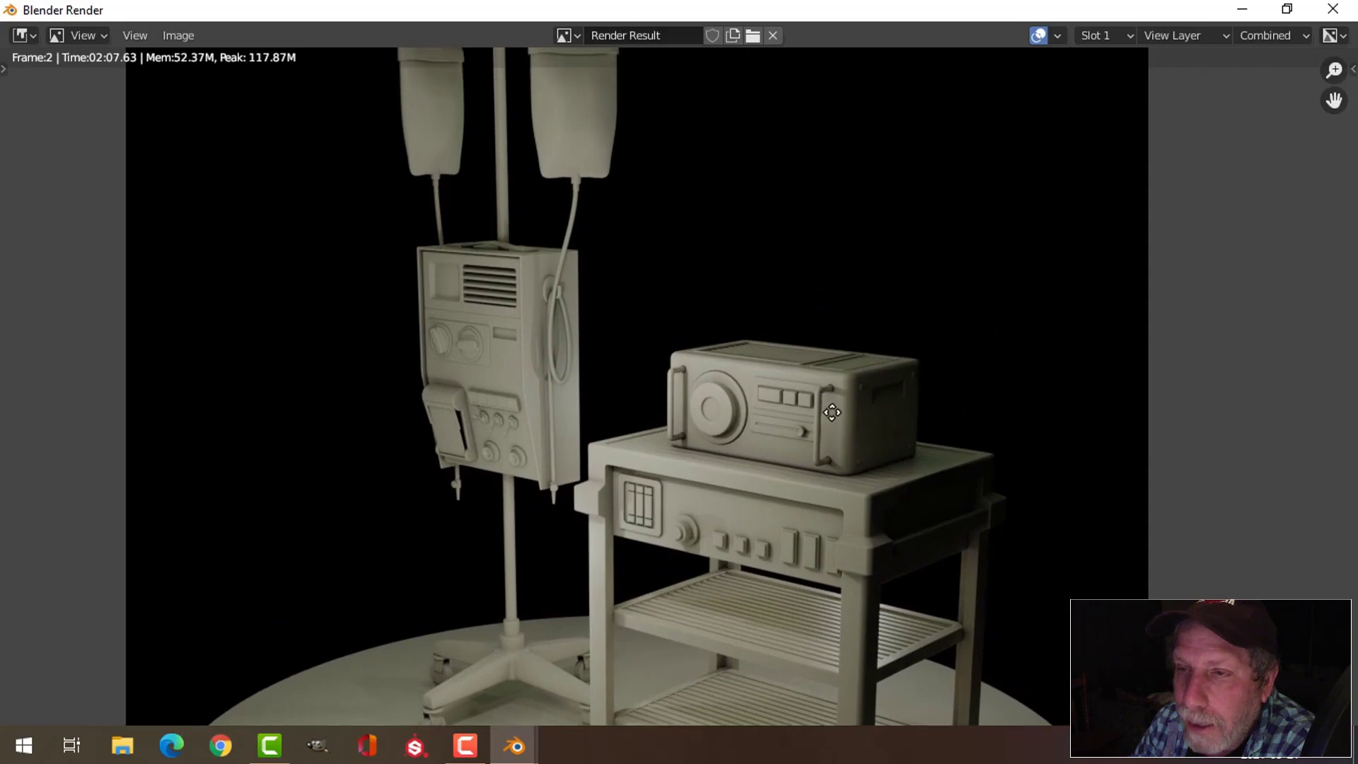
middle_click_drag(822, 360, 839, 474)
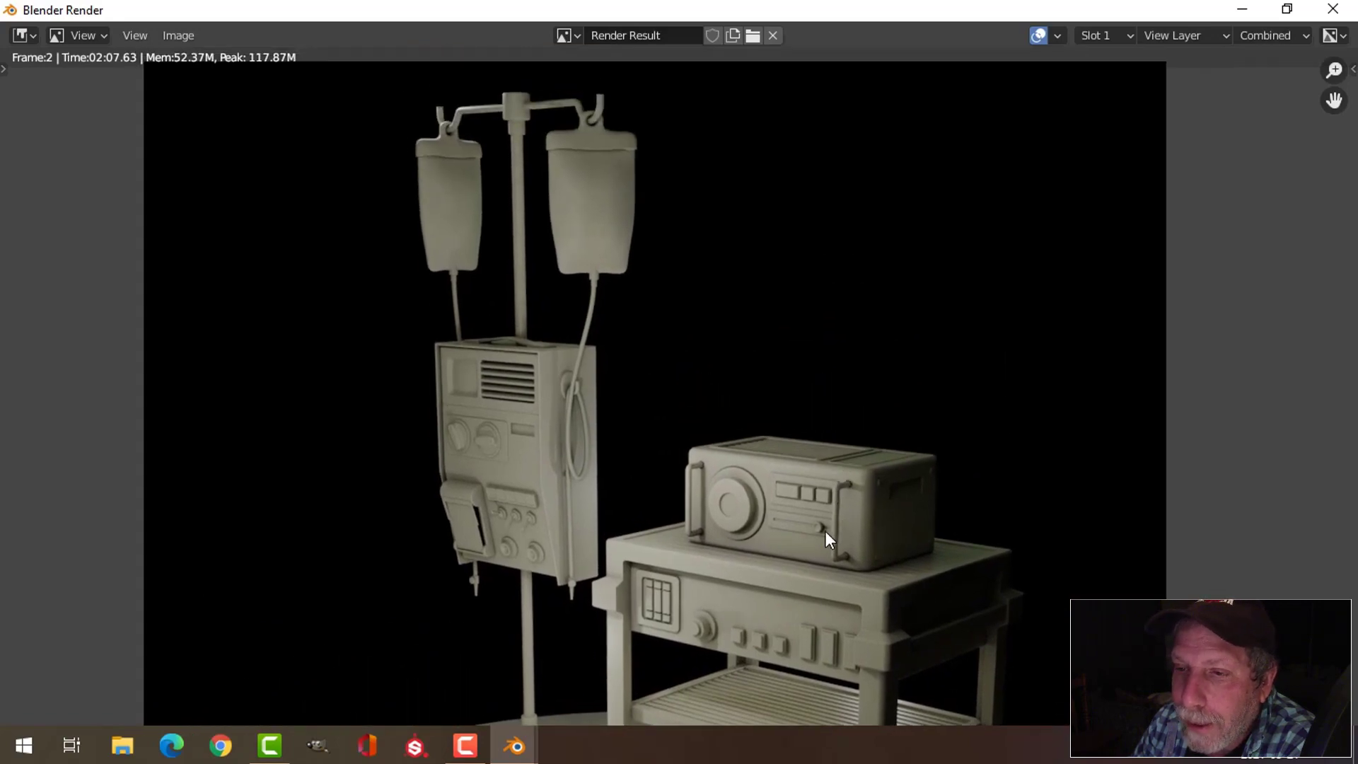
middle_click_drag(820, 565, 792, 453)
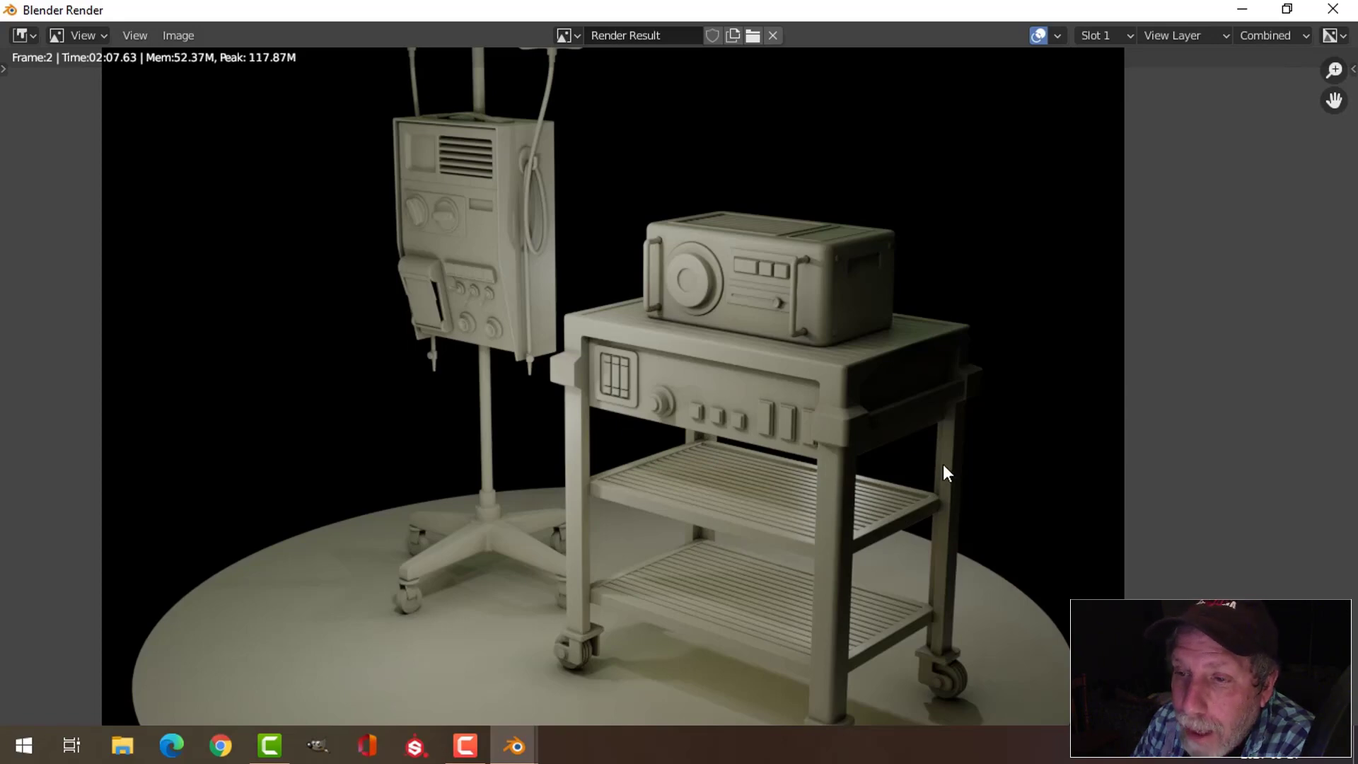
middle_click_drag(949, 549, 937, 510)
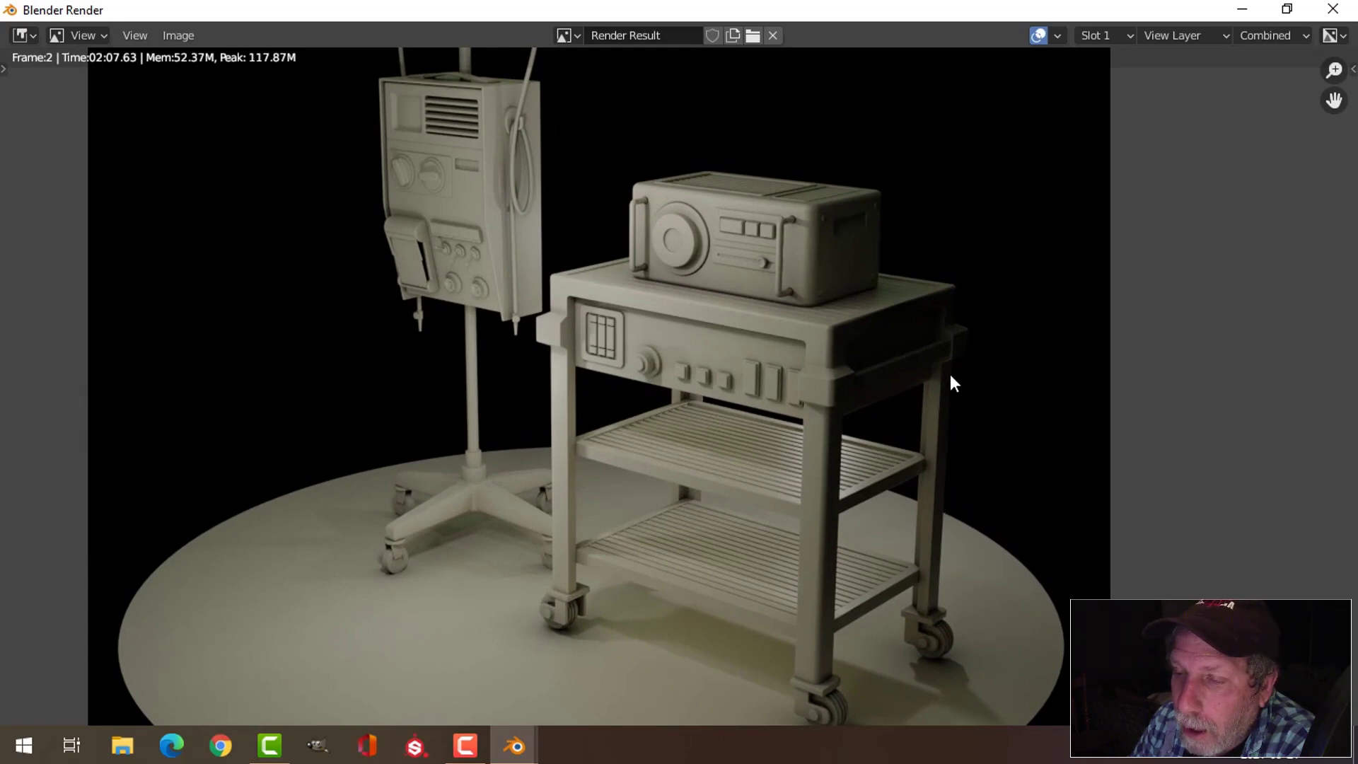
middle_click_drag(948, 382, 944, 465)
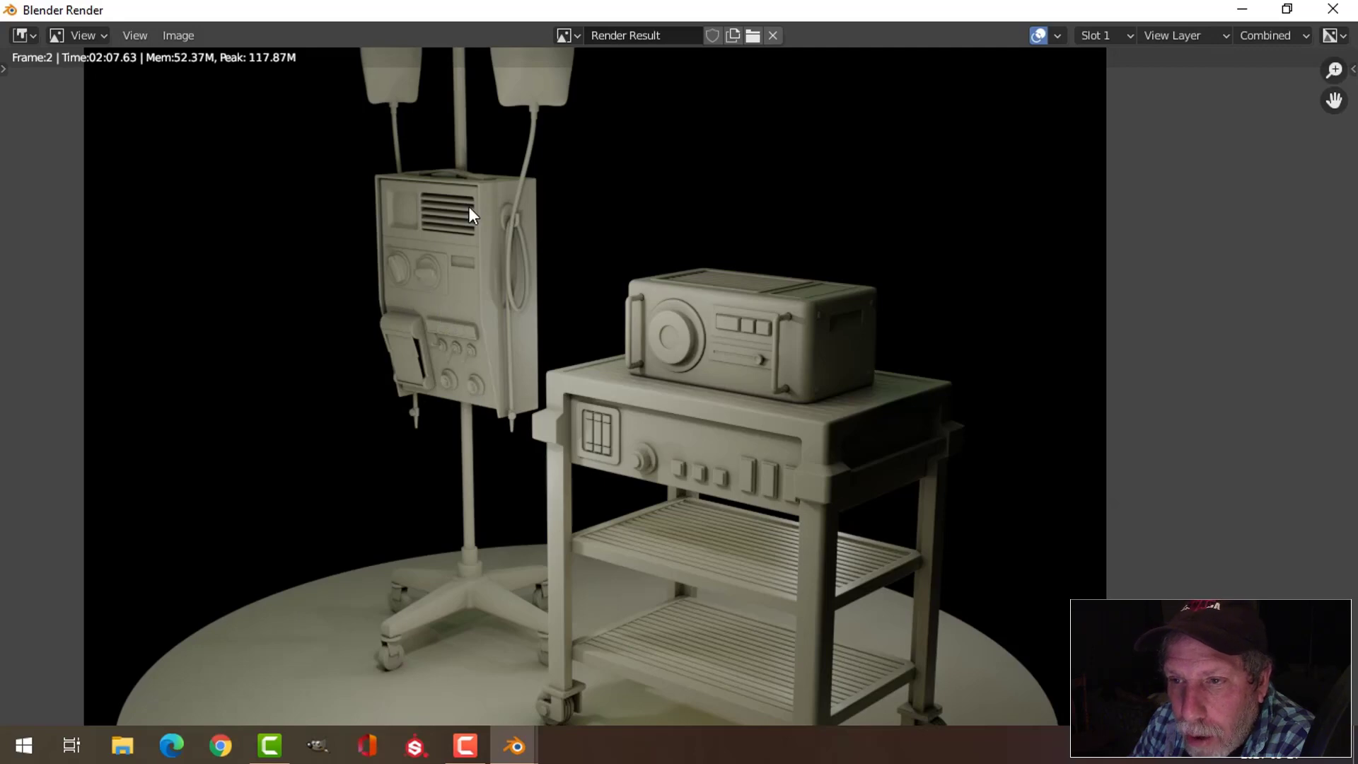
middle_click_drag(691, 287, 709, 332)
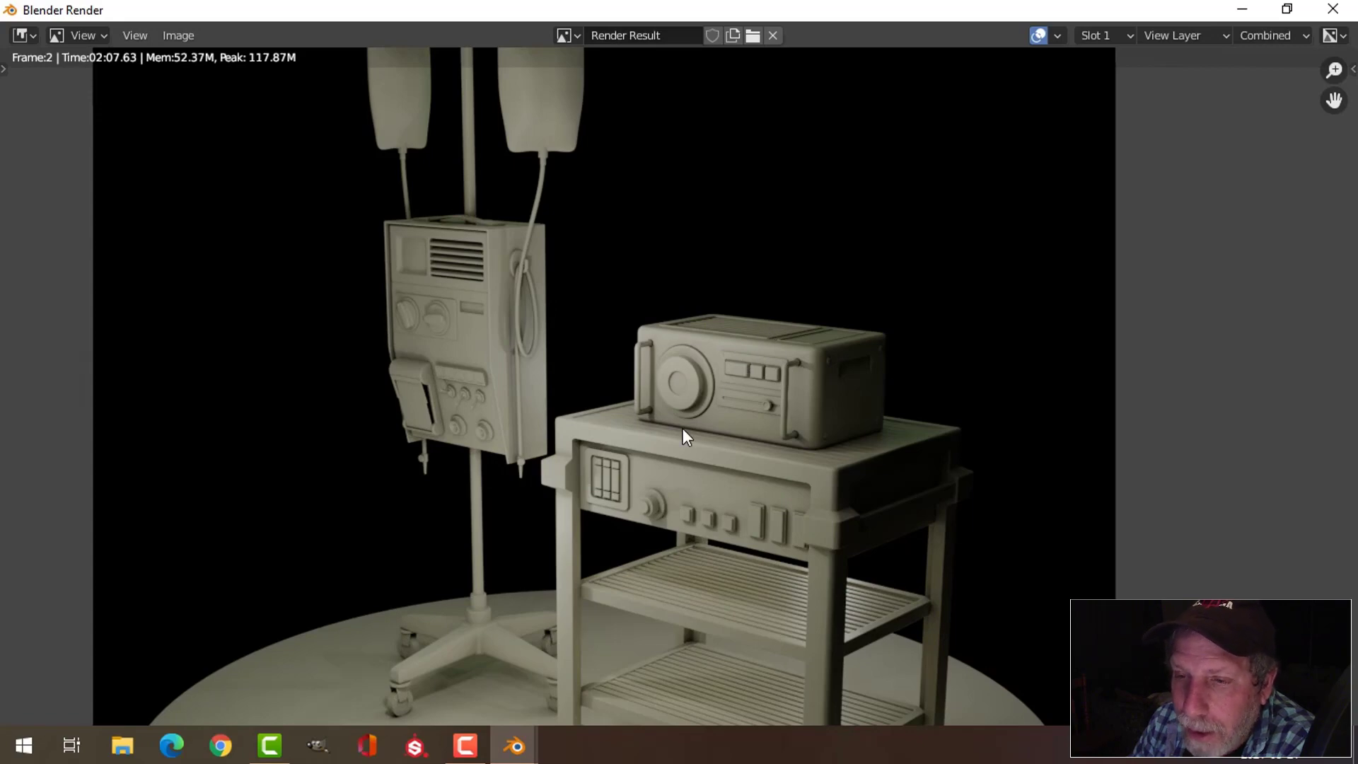
middle_click_drag(683, 431, 681, 373)
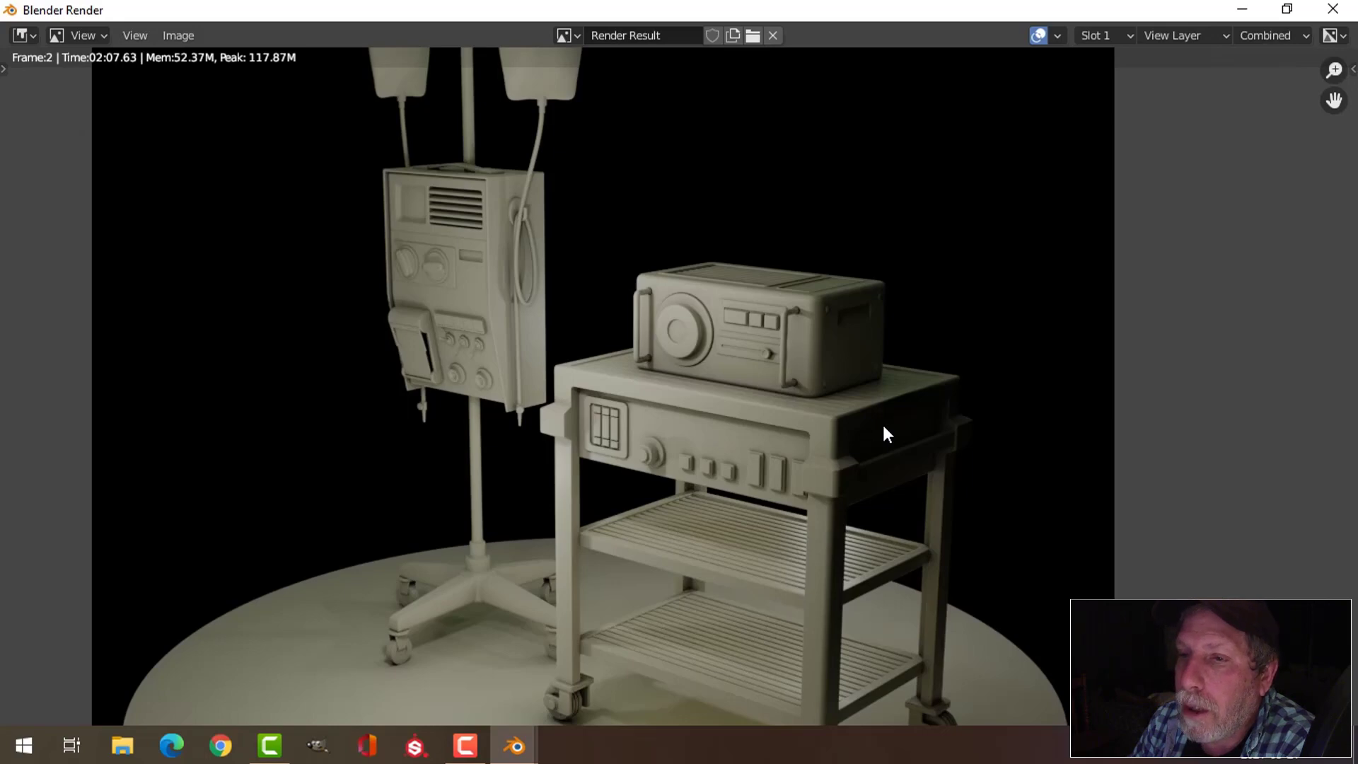
middle_click_drag(956, 464, 888, 379)
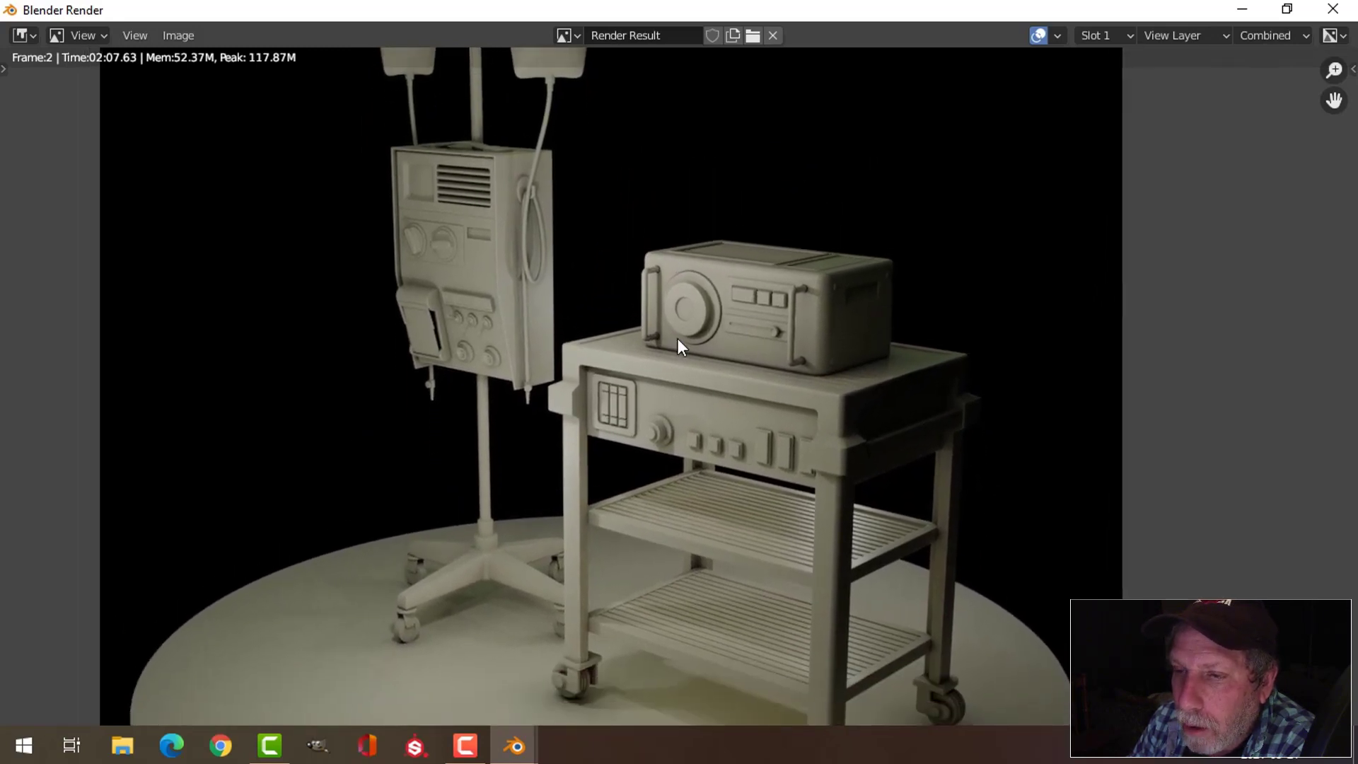
middle_click_drag(694, 312, 685, 280)
middle_click_drag(958, 467, 943, 422)
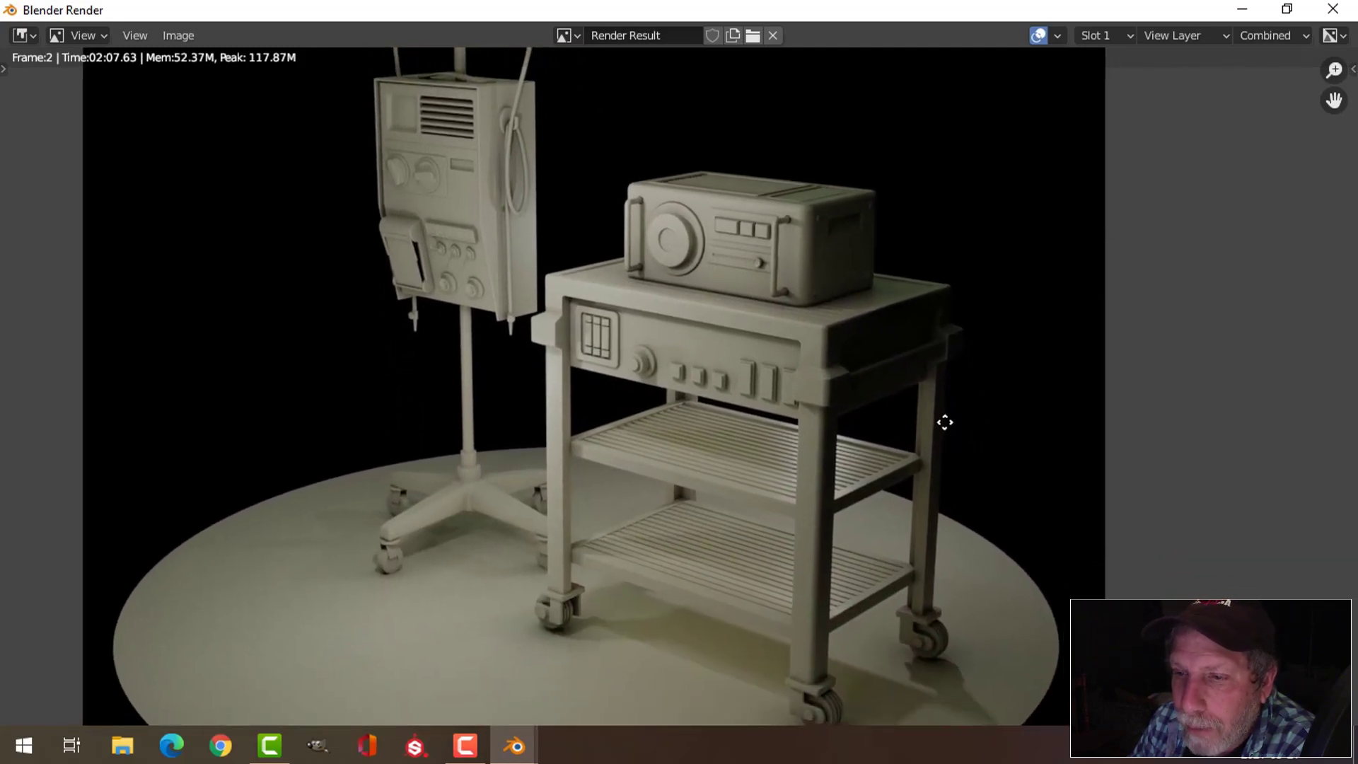